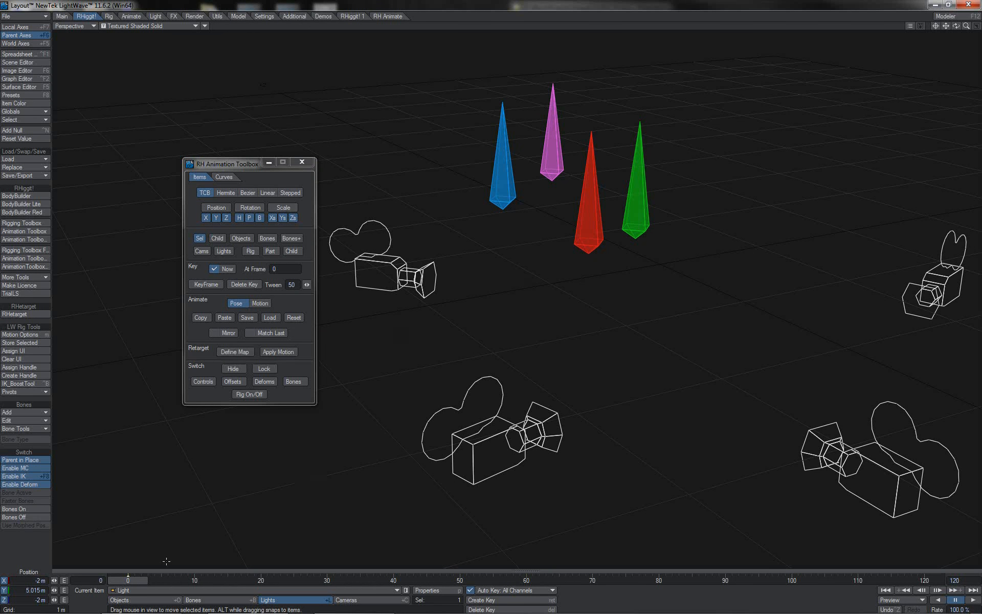
Step: Copy the frame 0 pose of all four bones: red, magenta, blue and green
drag(141, 581, 194, 580)
key(shift+Left)
click(593, 217)
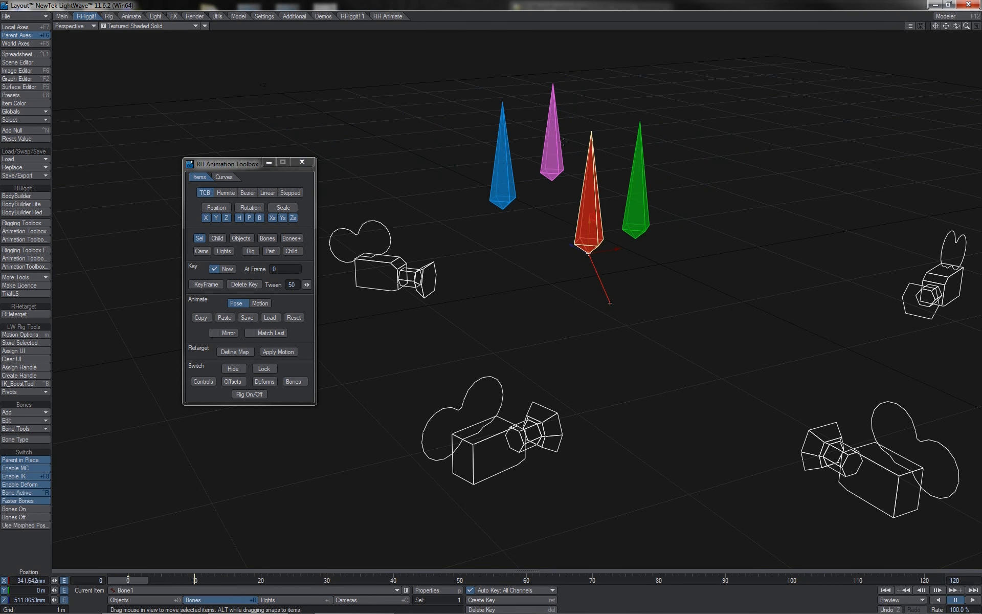
shift+click(561, 142)
shift+click(503, 171)
shift+click(642, 200)
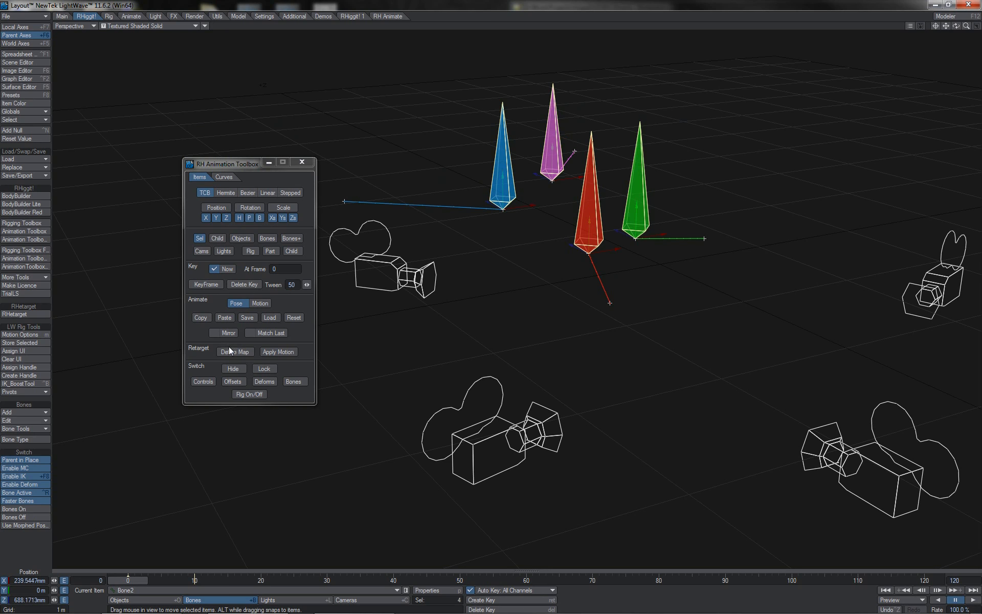
click(200, 318)
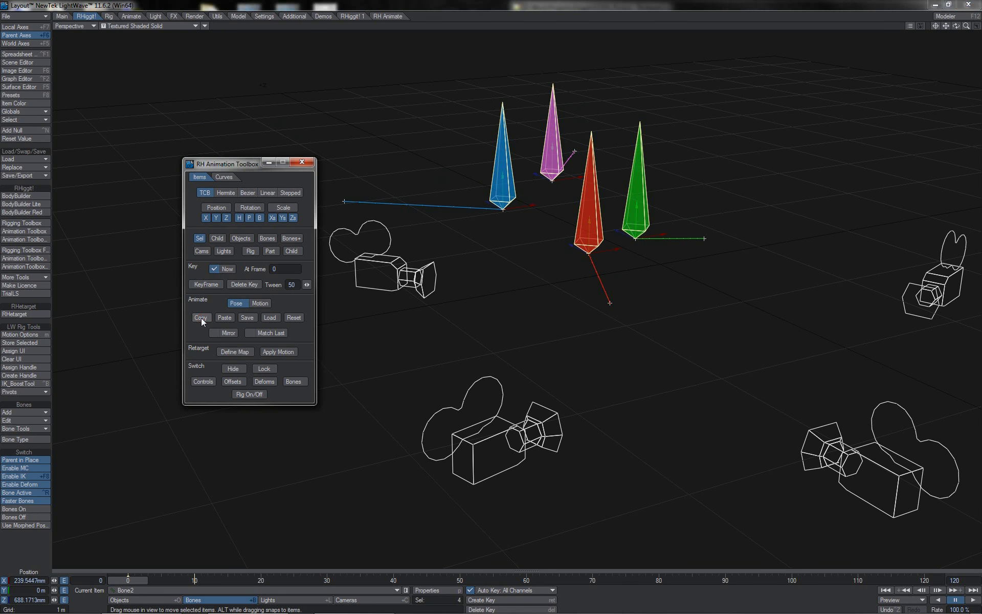
Step: Paste the copied pose onto only the green and blue bones at frame 20
click(260, 580)
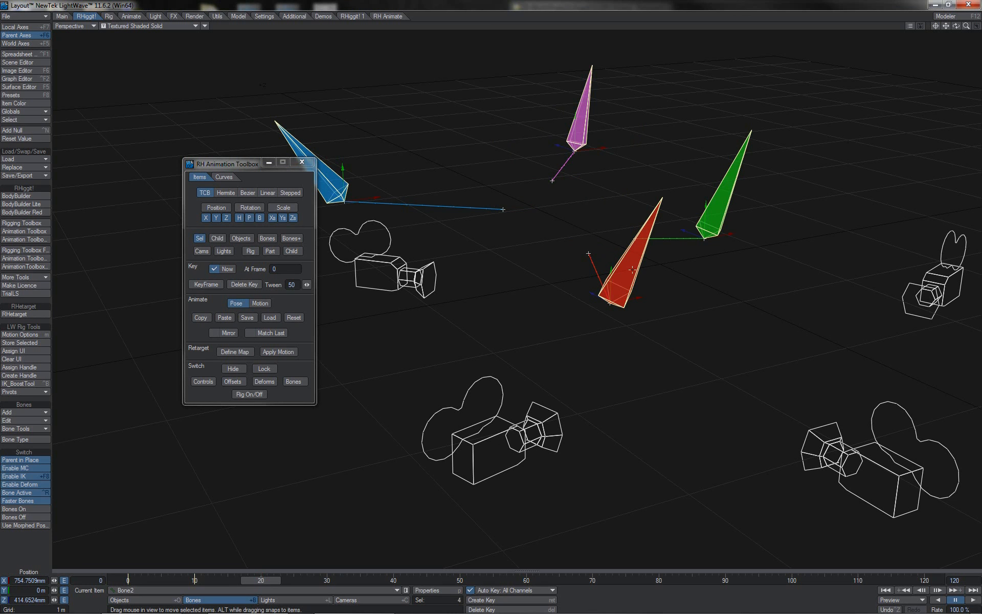
click(725, 207)
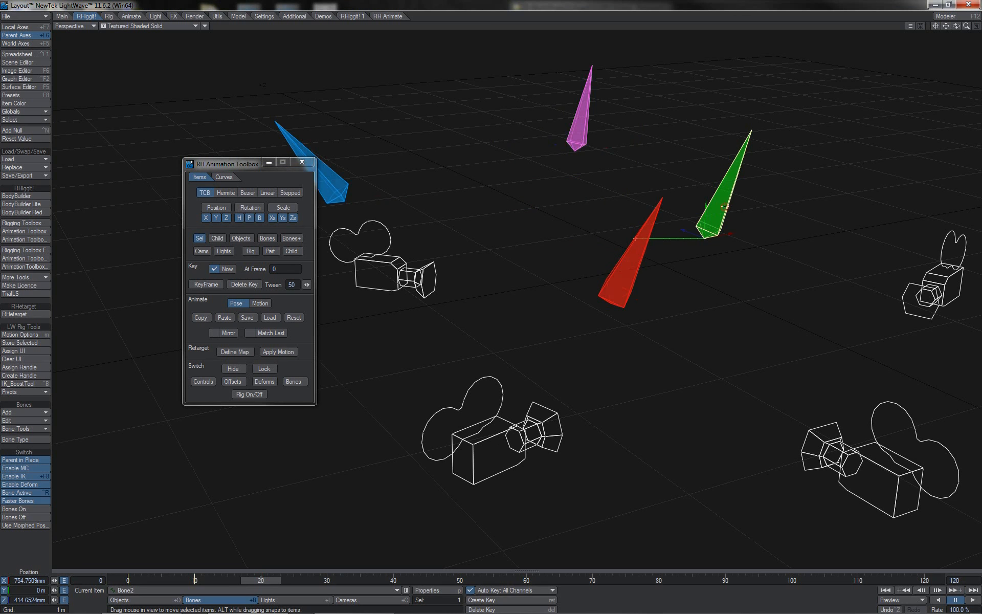
shift+click(338, 185)
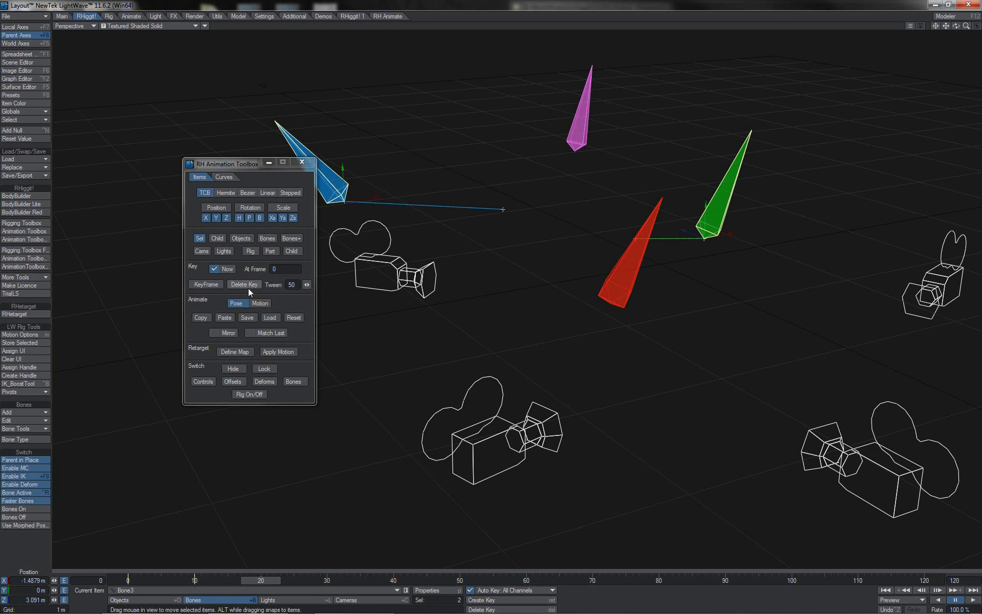
click(223, 318)
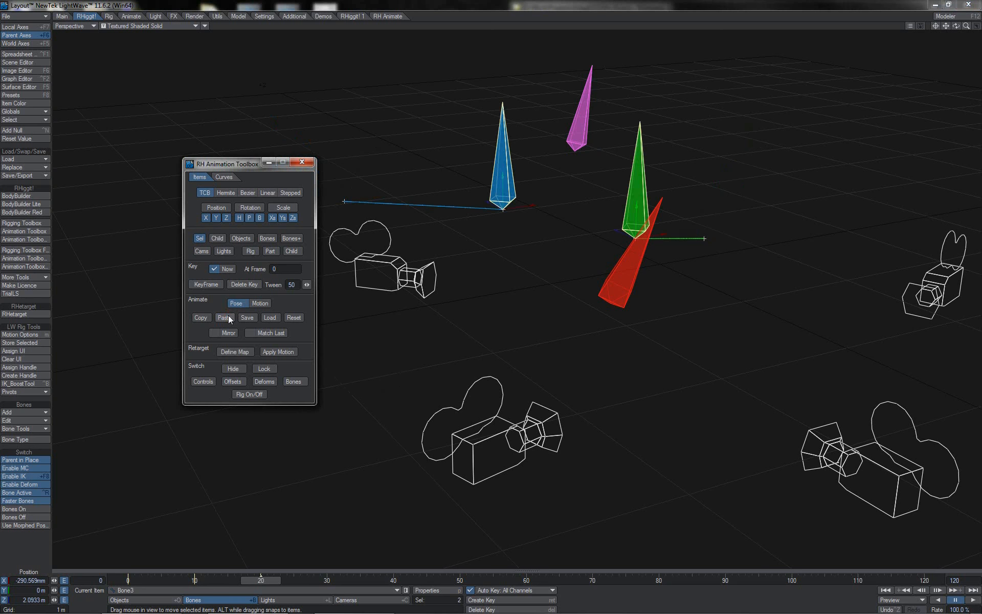
Step: Step back and forth through the keyframes to compare the bones' poses
key(shift+Left)
key(shift+Left)
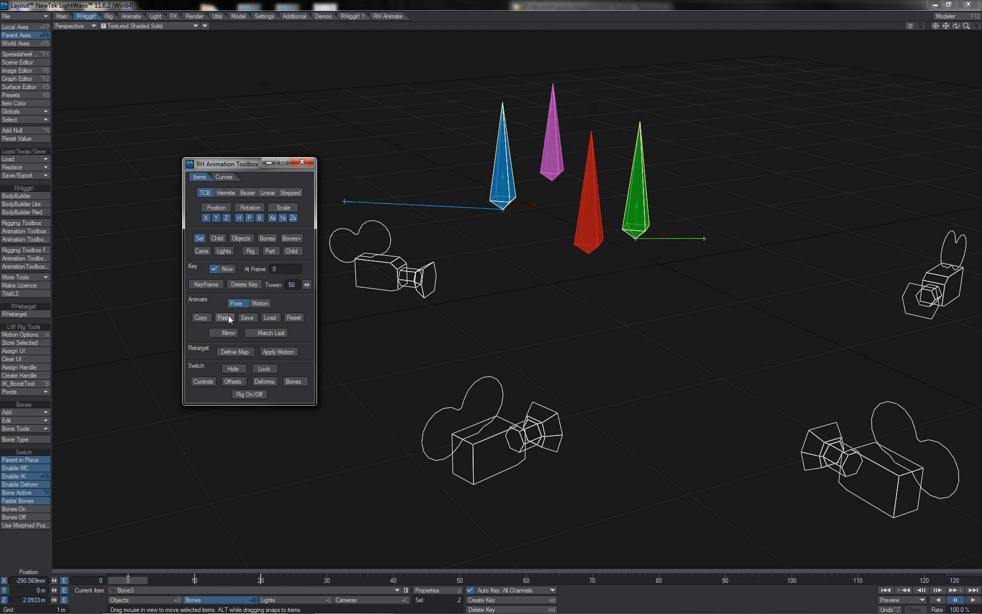
key(shift+Right)
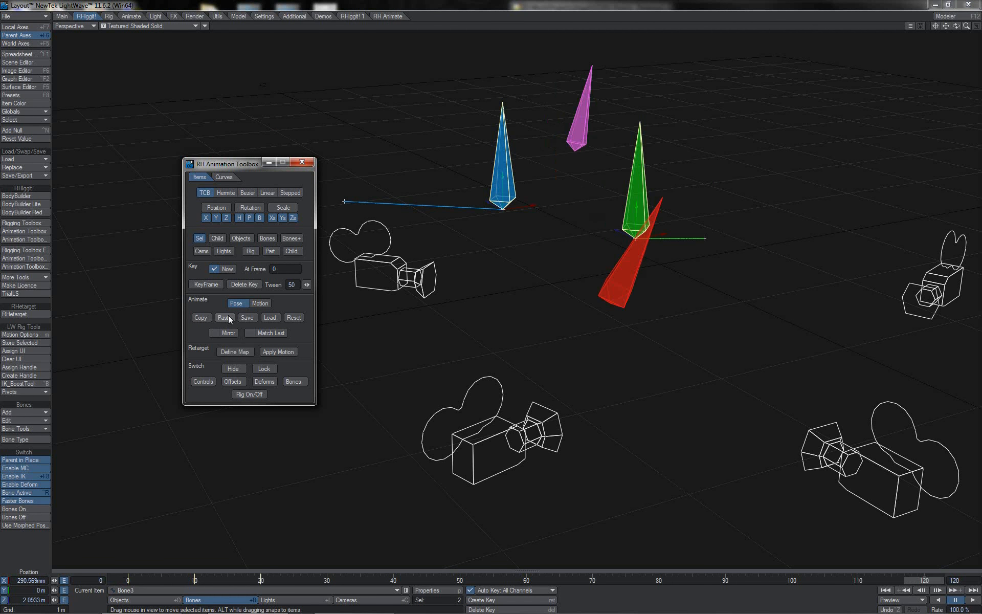
key(shift+Left)
key(shift+Right)
key(shift+Left)
key(Right)
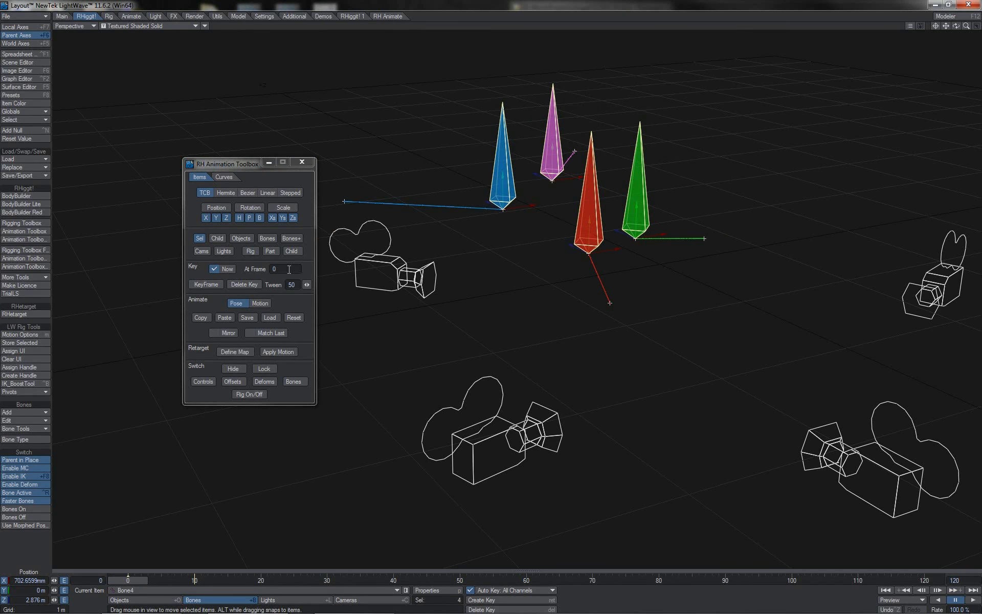
Step: Paste the copied pose onto all four bones at frame 20
click(260, 580)
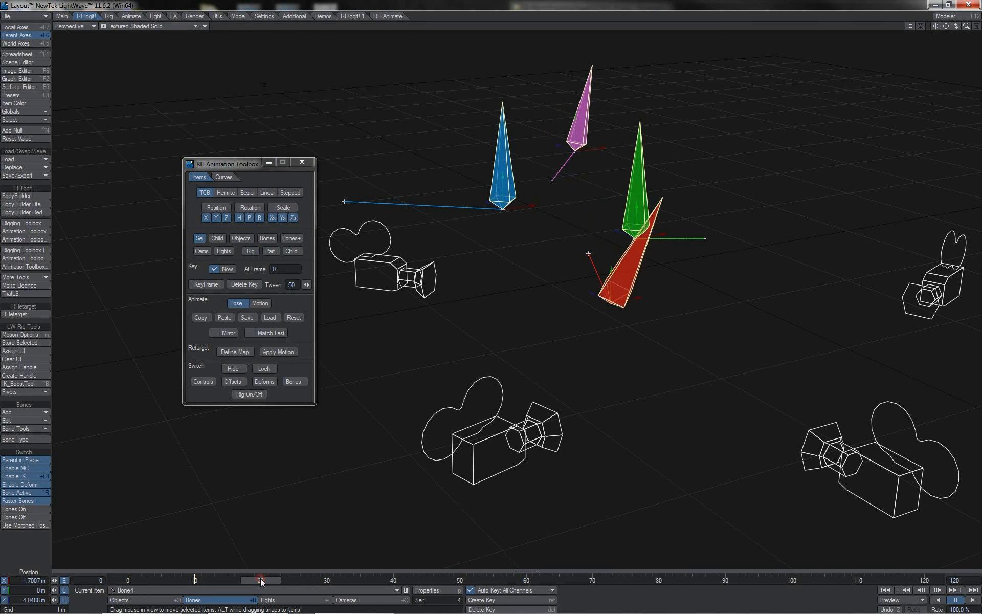
click(226, 318)
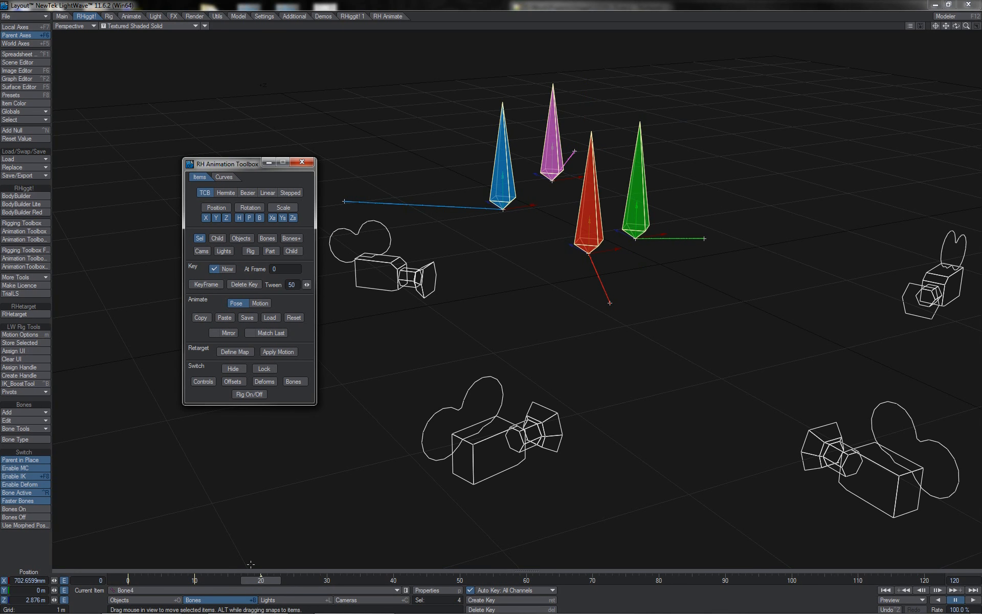
mouse_move(248, 580)
mouse_down()
mouse_move(115, 581)
mouse_move(261, 580)
mouse_up()
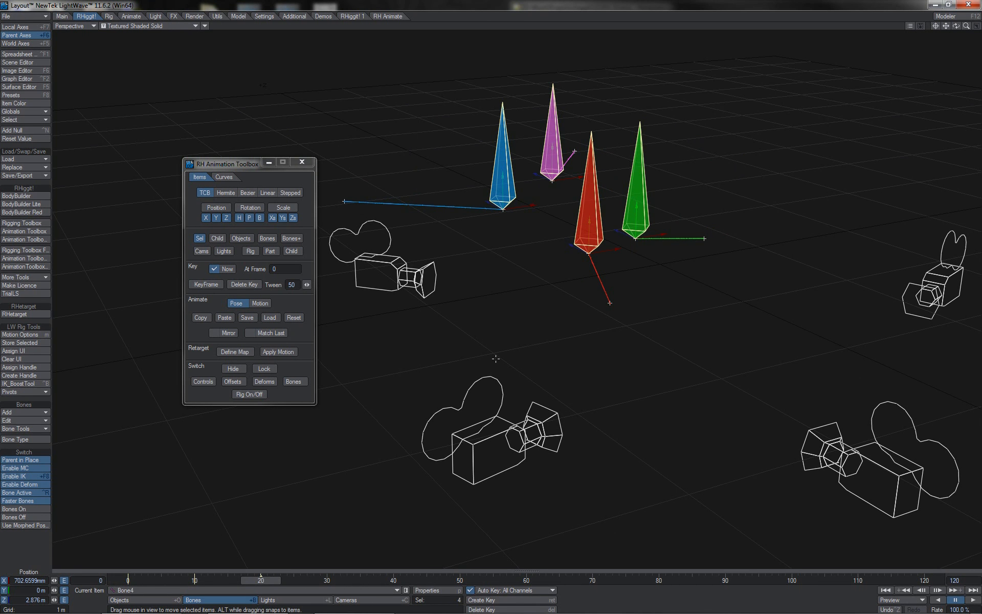
click(506, 187)
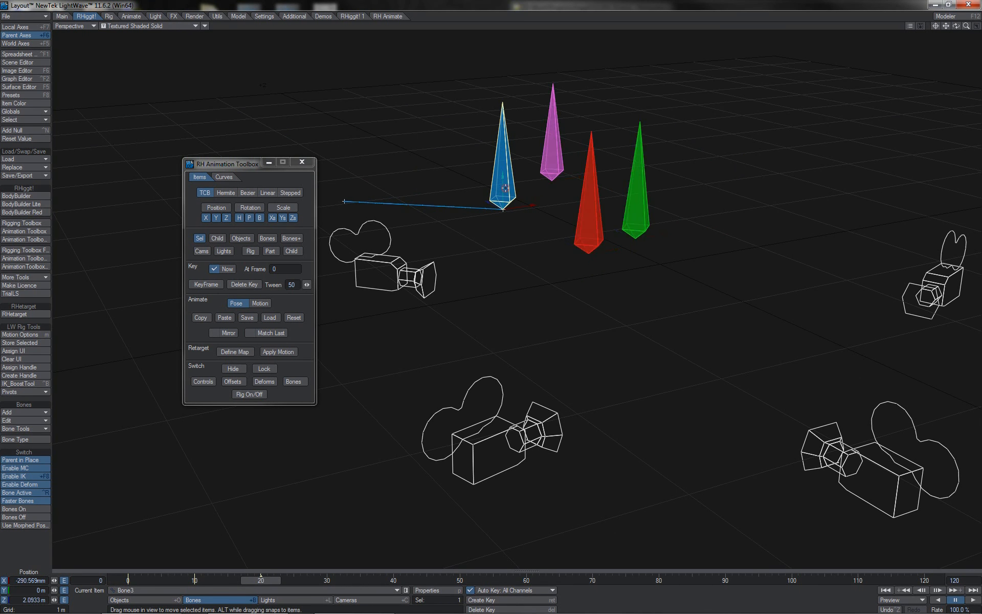
click(557, 136)
click(640, 162)
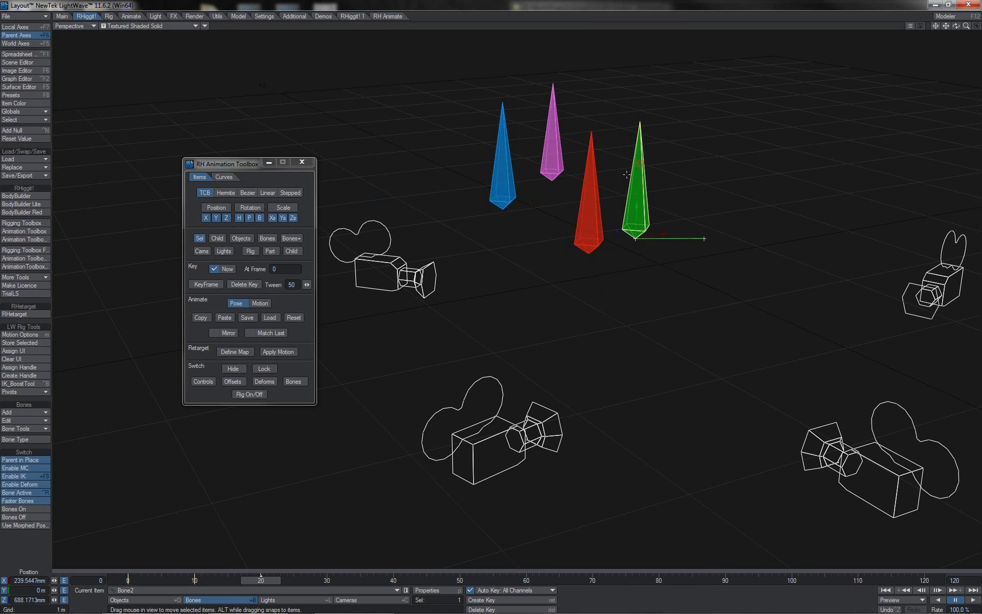
click(587, 202)
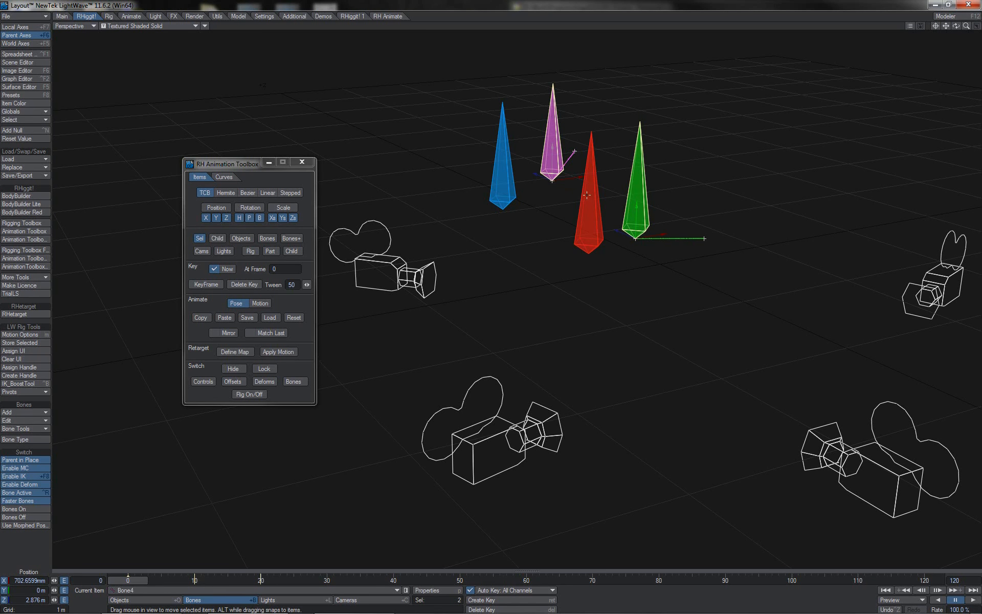
click(587, 195)
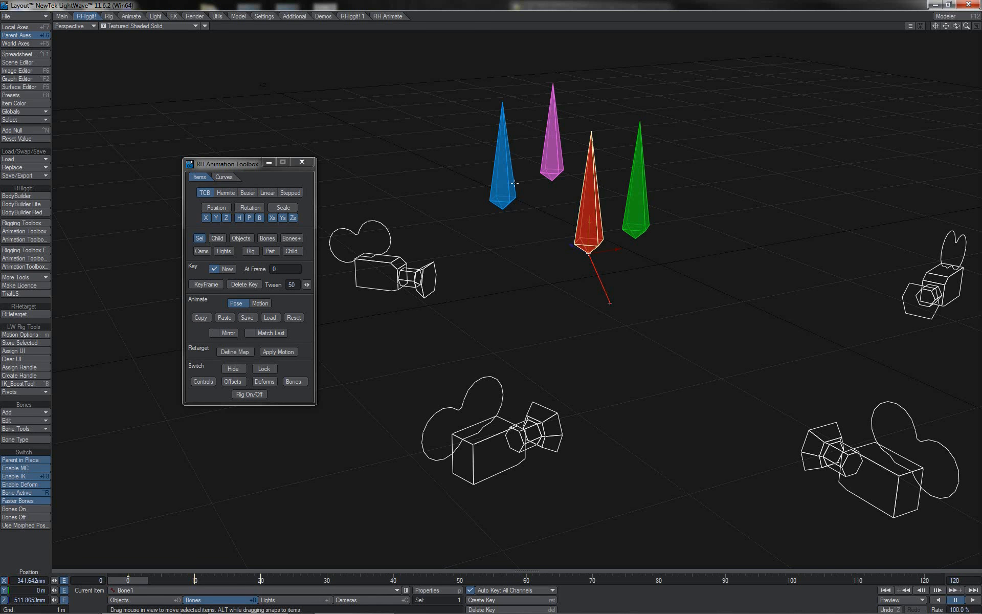
click(556, 160)
click(599, 215)
click(553, 161)
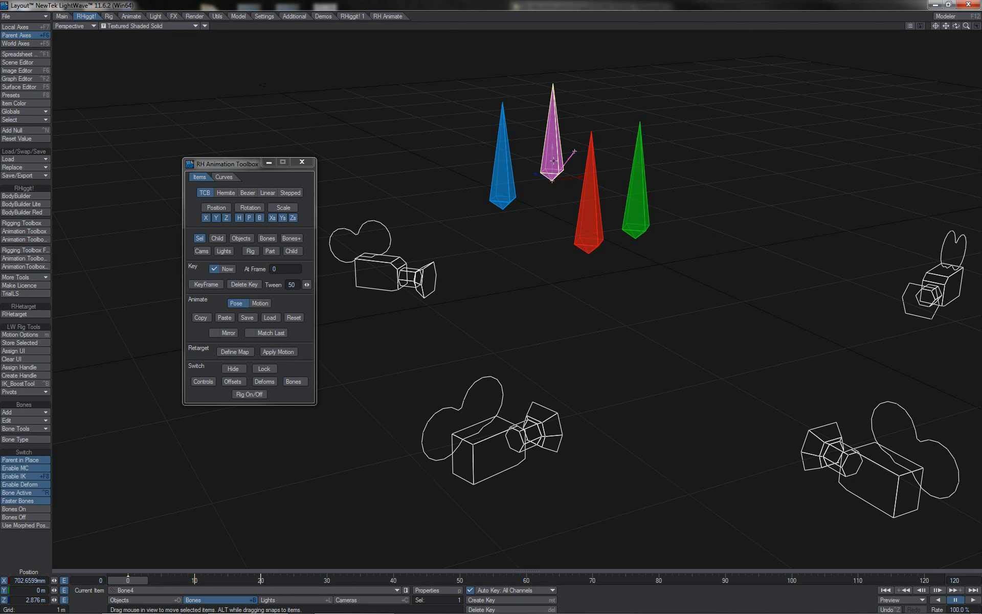
Step: Copy the pose of only the red and green bones at frame 10
click(581, 227)
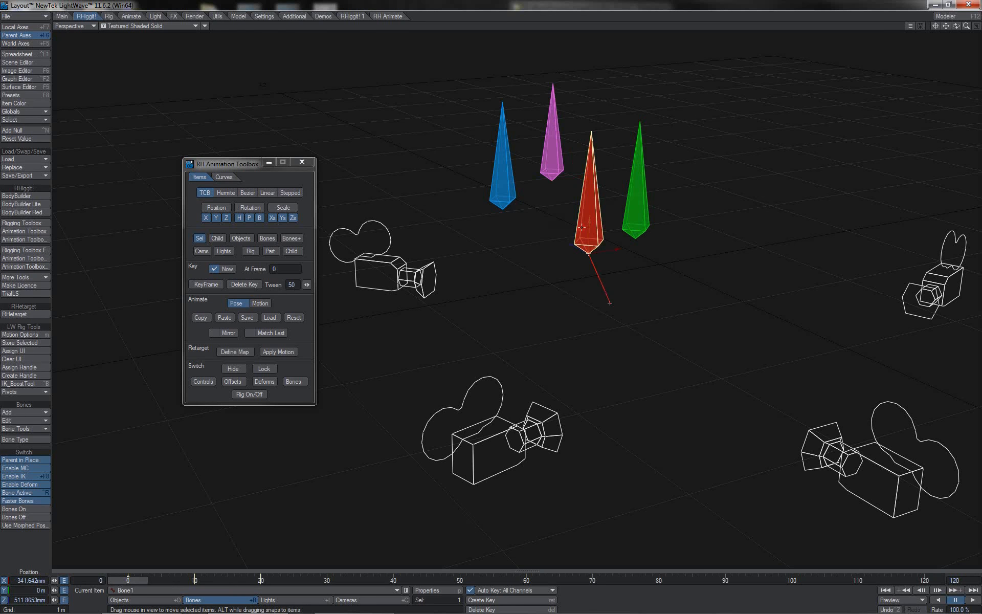
shift+click(630, 197)
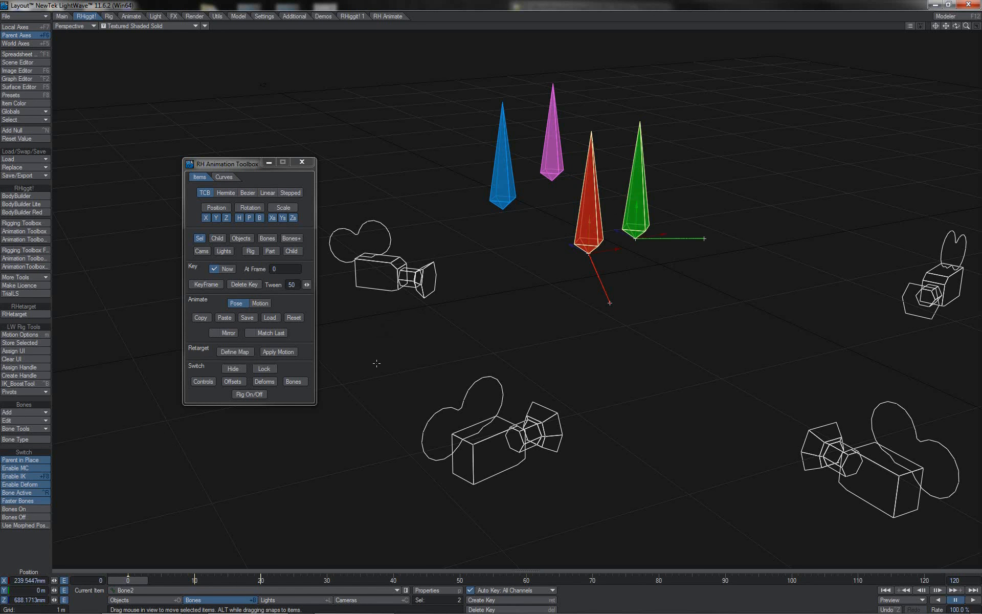
key(shift+Right)
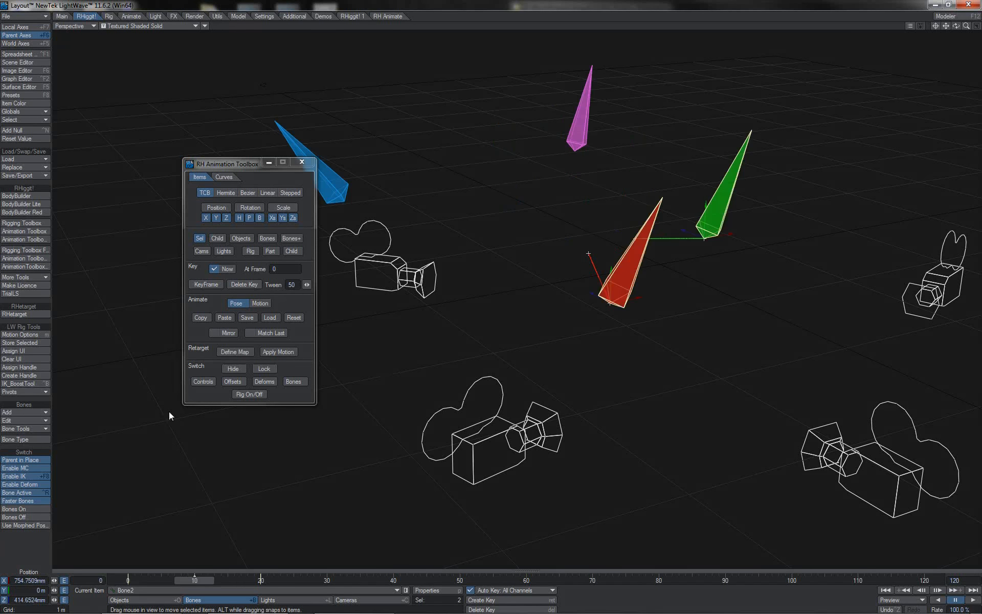
click(202, 317)
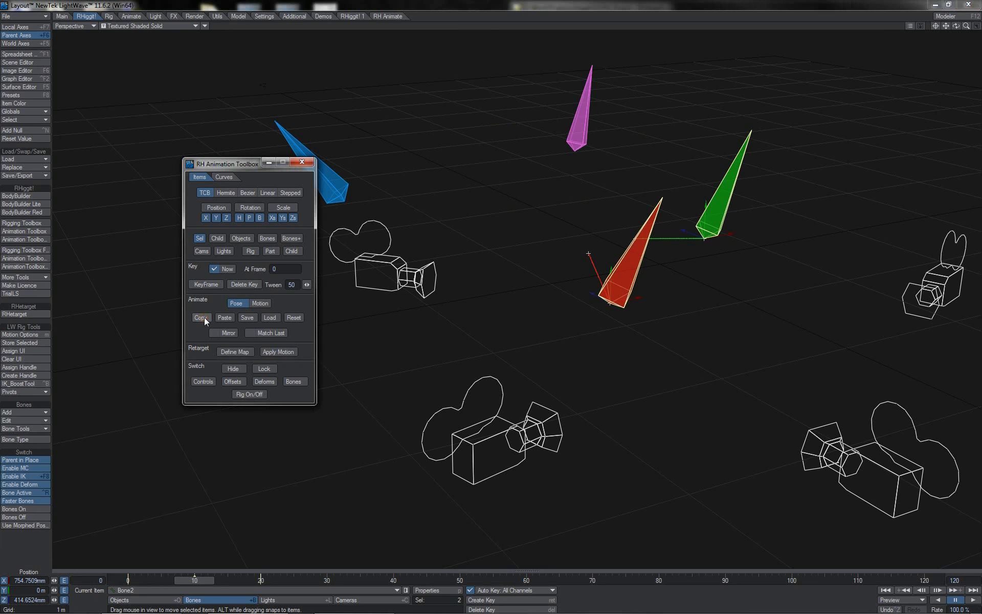
Step: At frame 30, add the magenta and blue bones to the selection and paste the copied pose
click(327, 580)
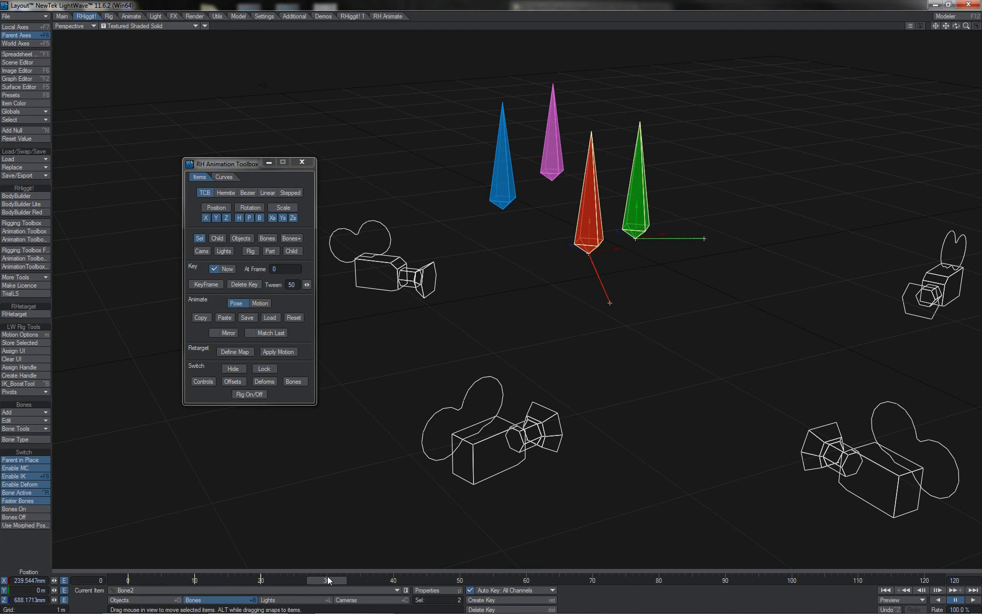
shift+click(550, 163)
shift+click(501, 185)
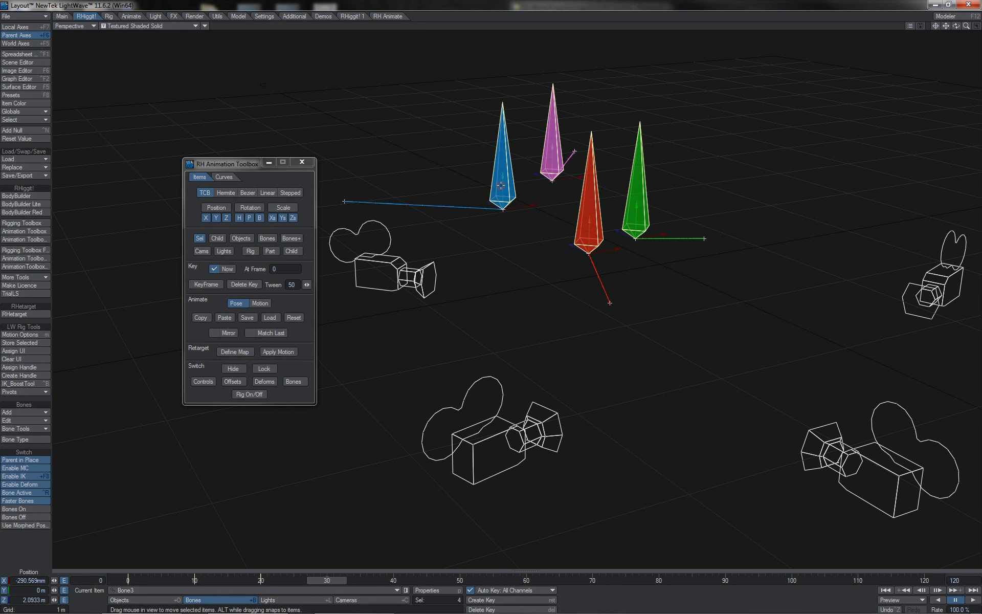
click(228, 317)
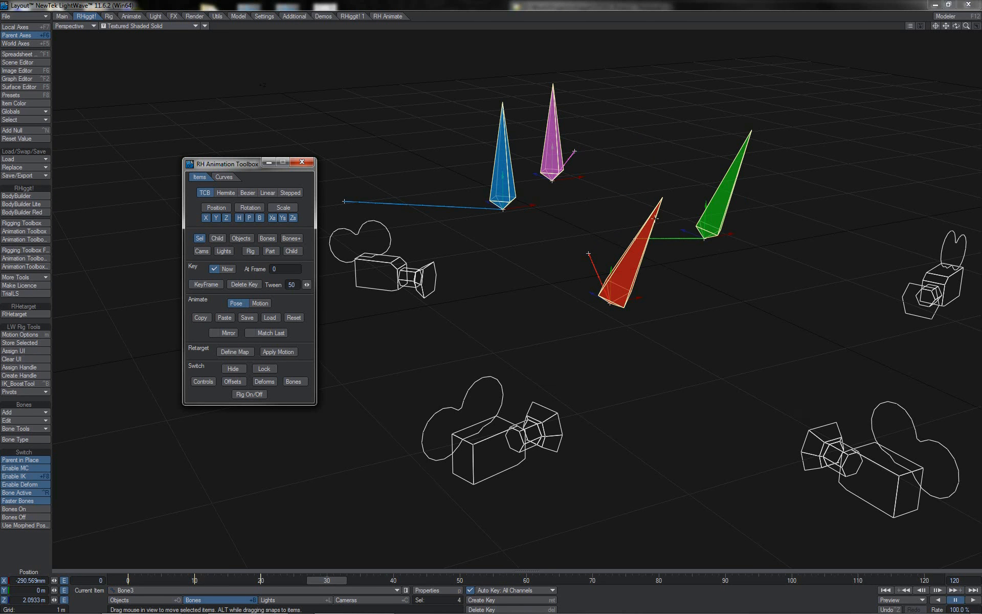
click(566, 181)
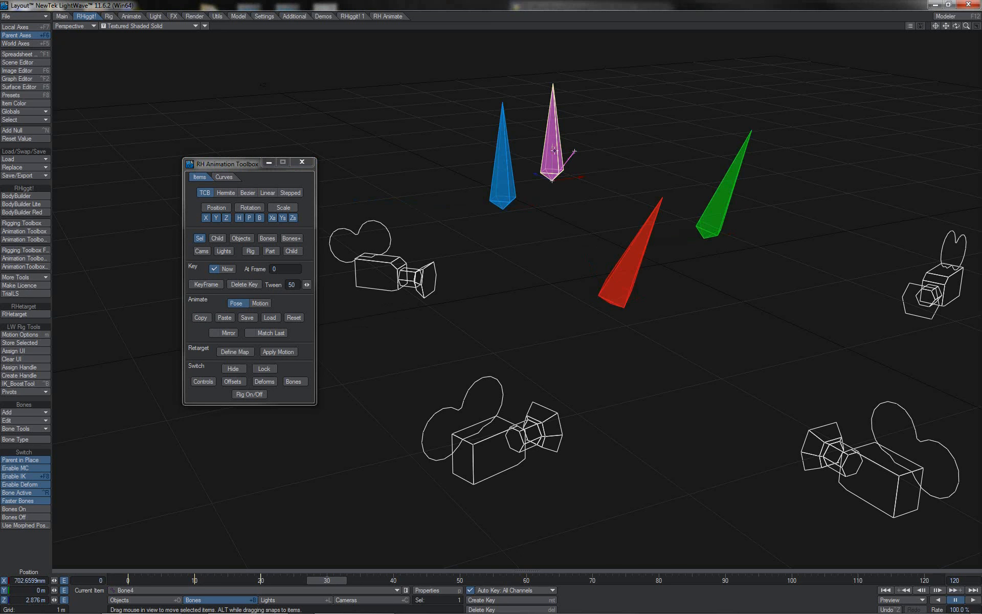
click(511, 159)
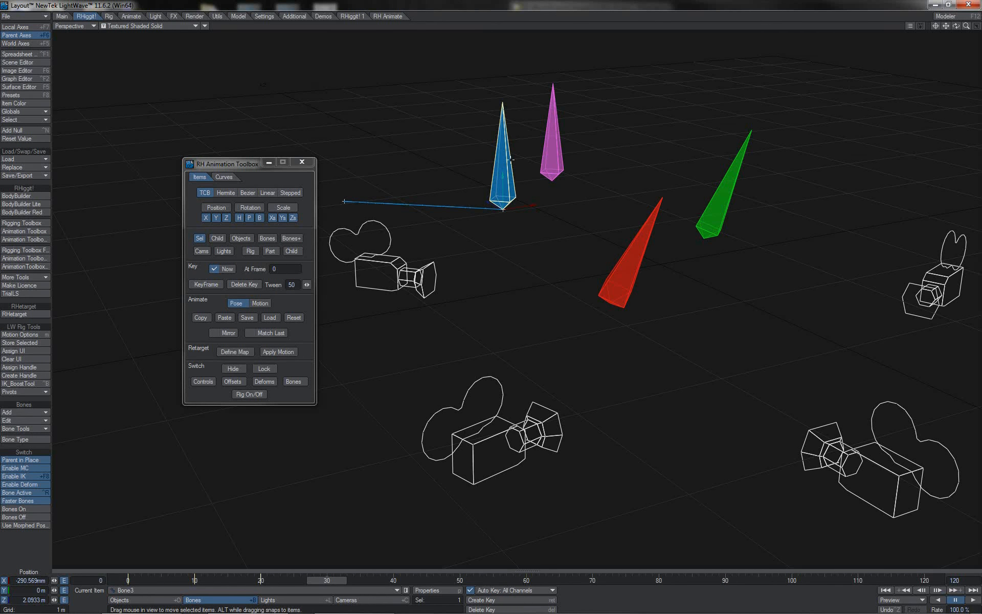
Step: Select all four cameras in the scene and copy their pose at frame 30
click(414, 263)
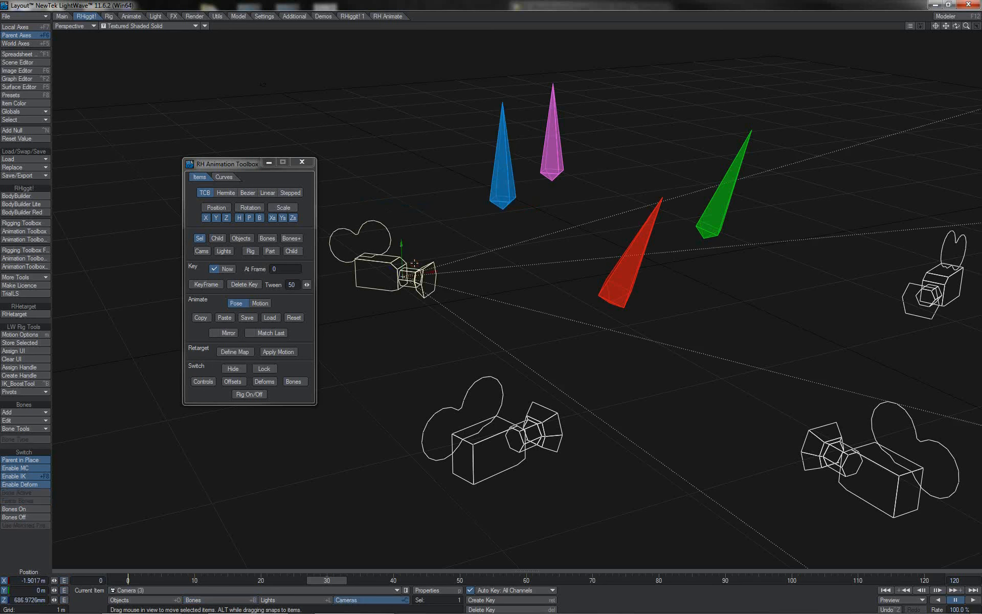
shift+click(490, 390)
shift+click(852, 463)
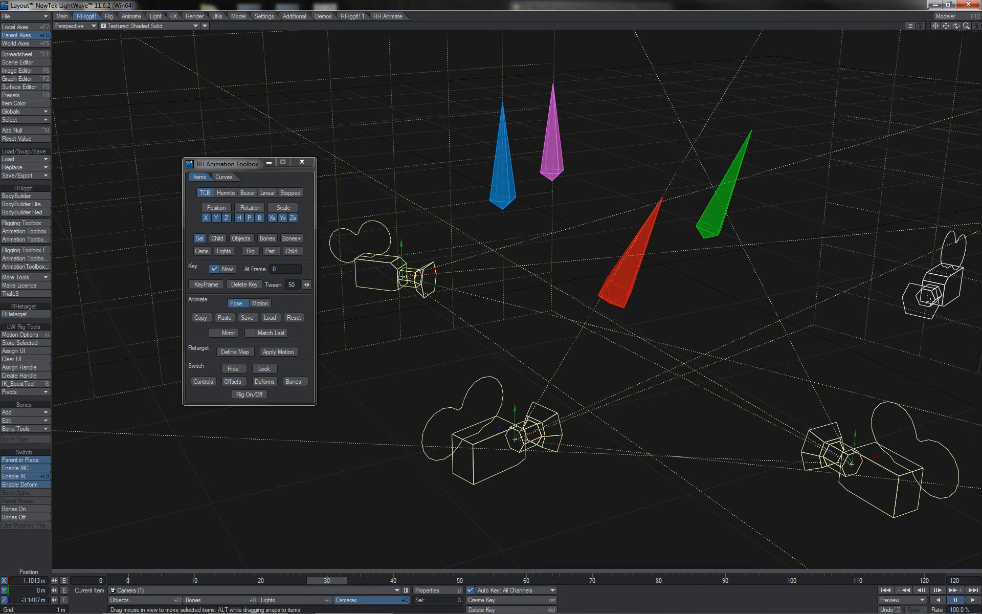
shift+click(933, 292)
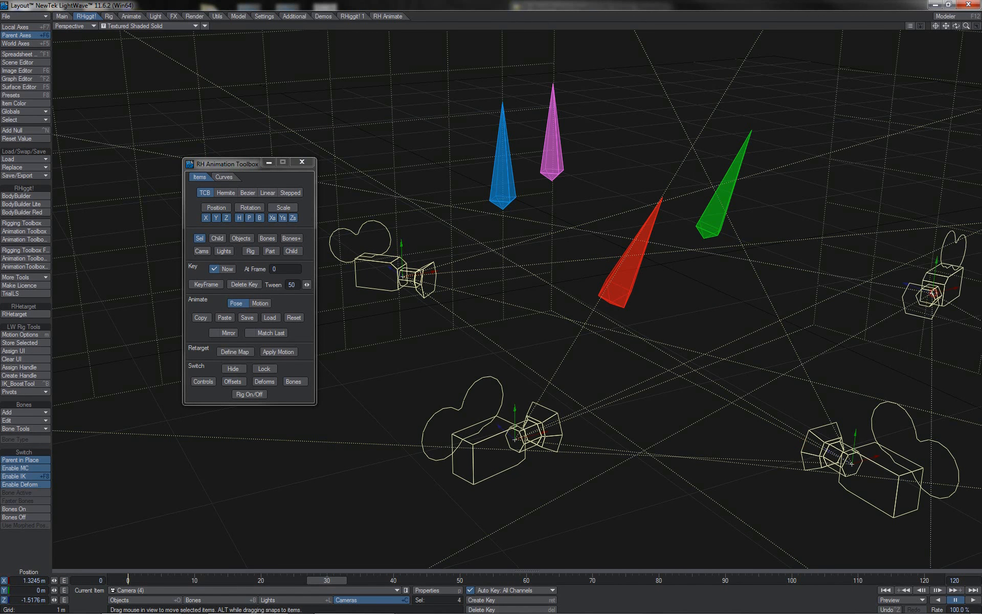
click(202, 318)
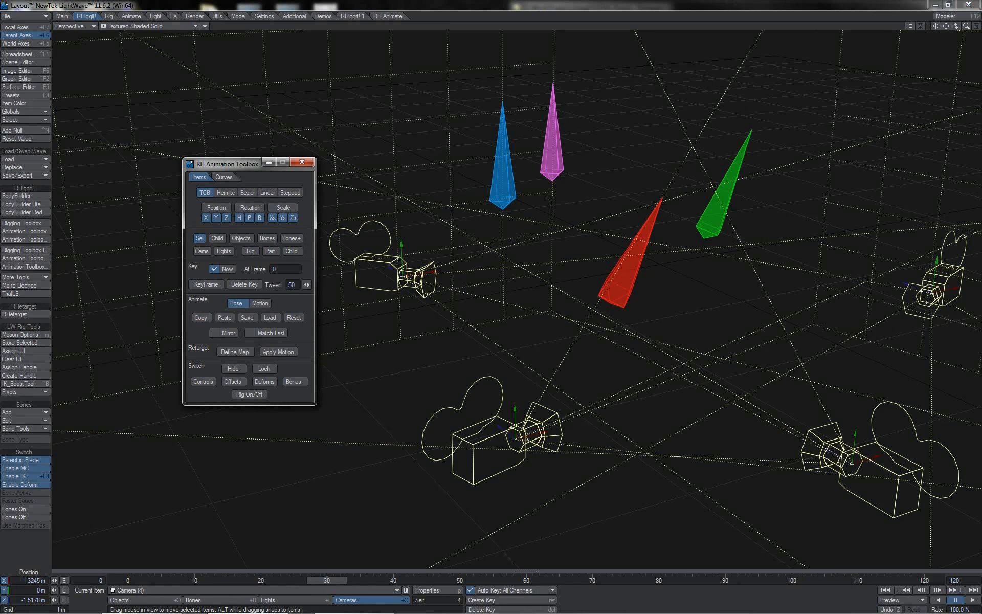
Step: Select the bones in the order blue, red, green, magenta and paste the copied camera pose onto them at frame 40
click(506, 173)
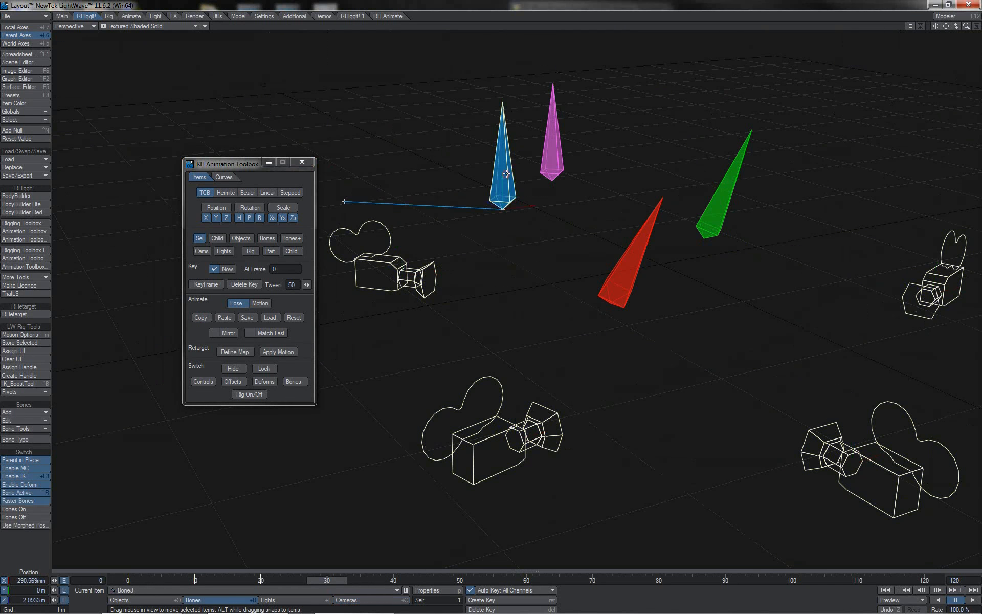
shift+click(627, 259)
shift+click(739, 176)
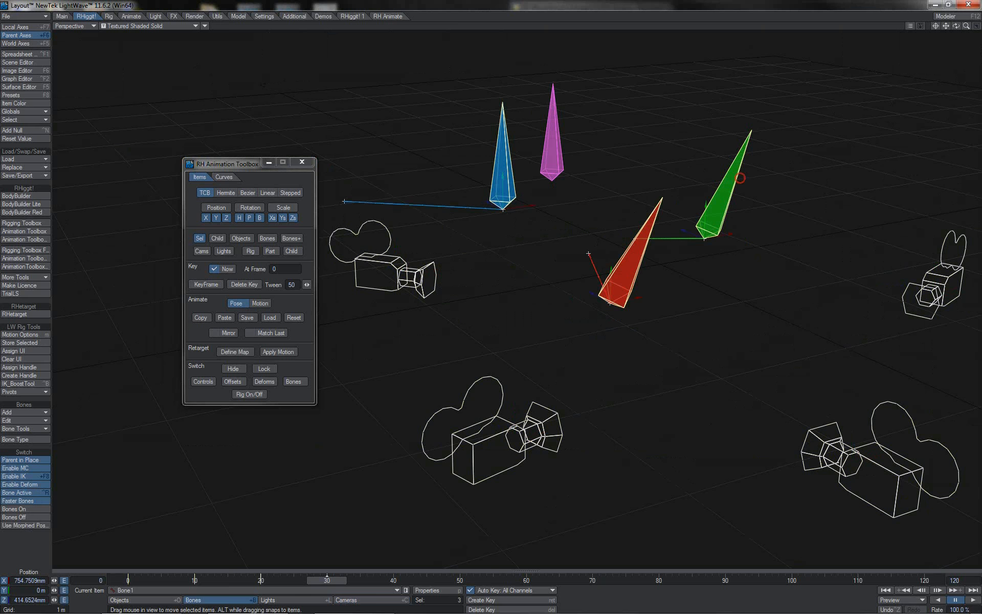
shift+click(553, 148)
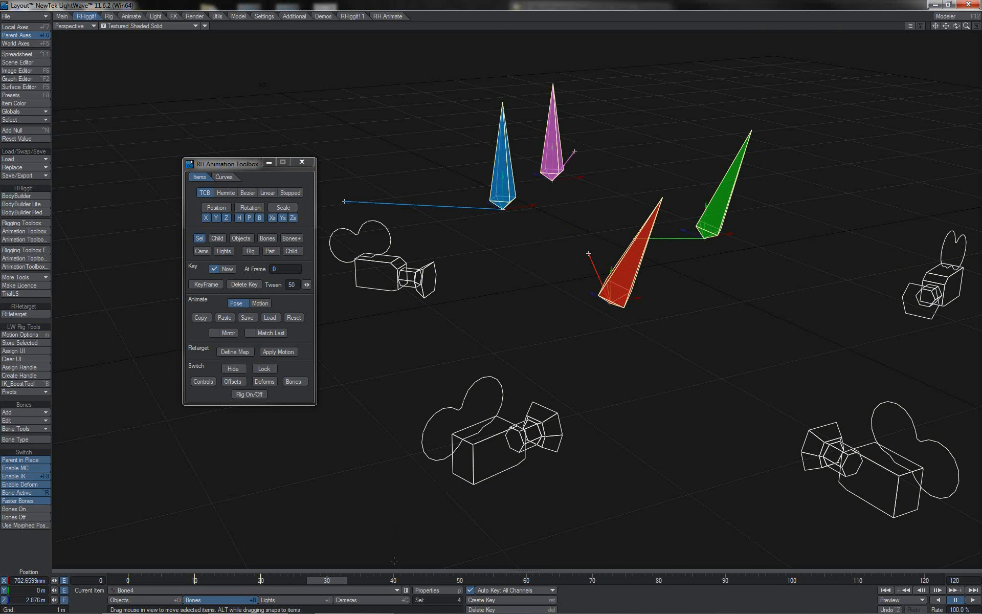
click(394, 581)
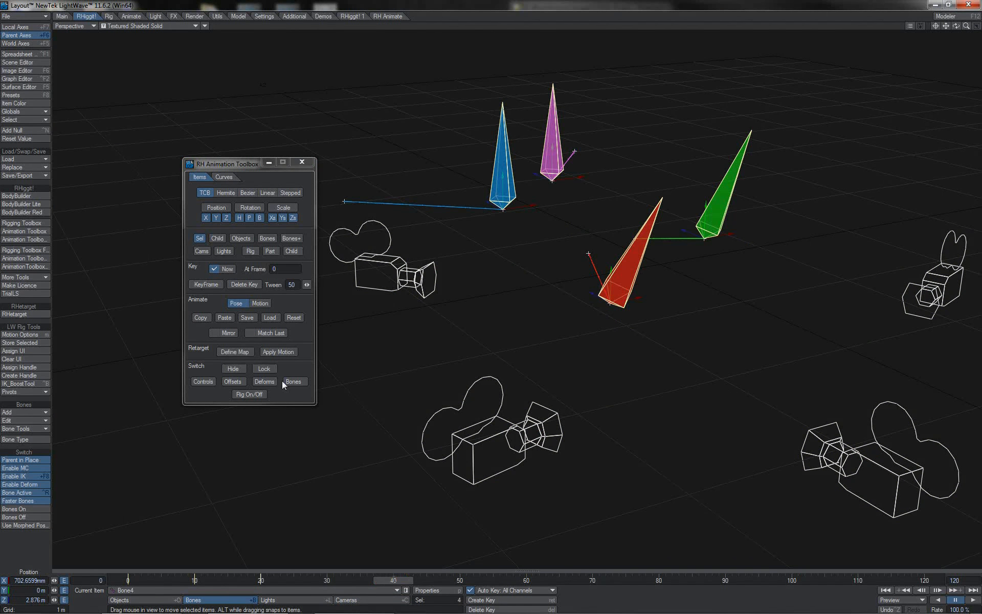
click(225, 318)
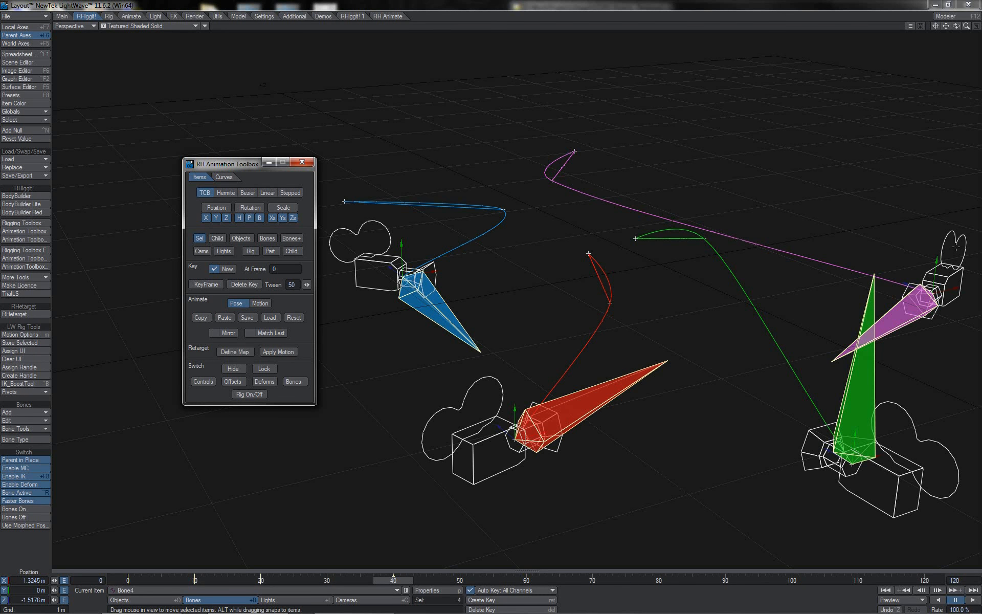
Step: Select the four cameras in the order of their magenta, green, red and blue bones and copy their pose
click(954, 285)
shift+click(912, 457)
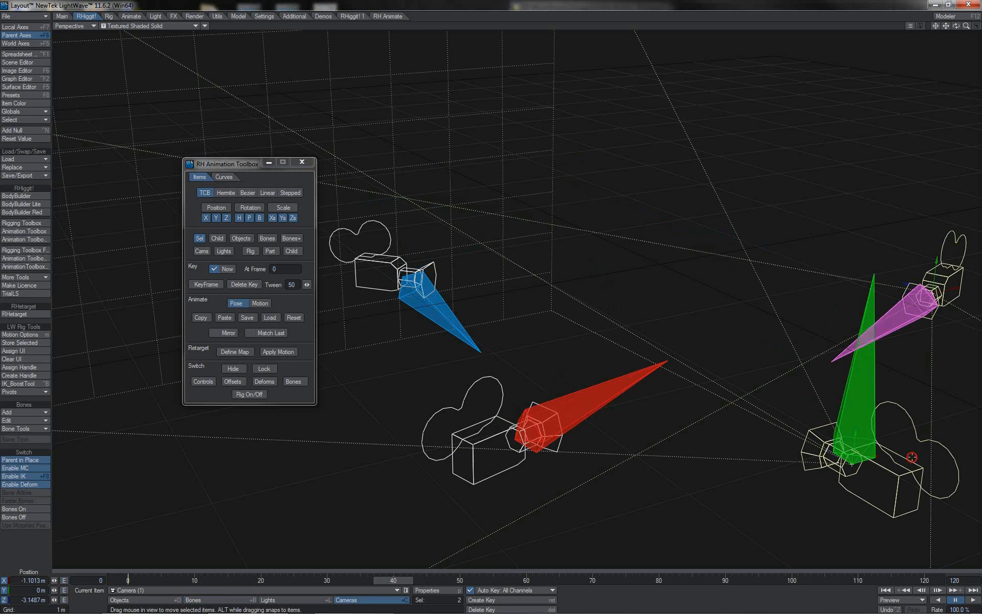
shift+click(366, 274)
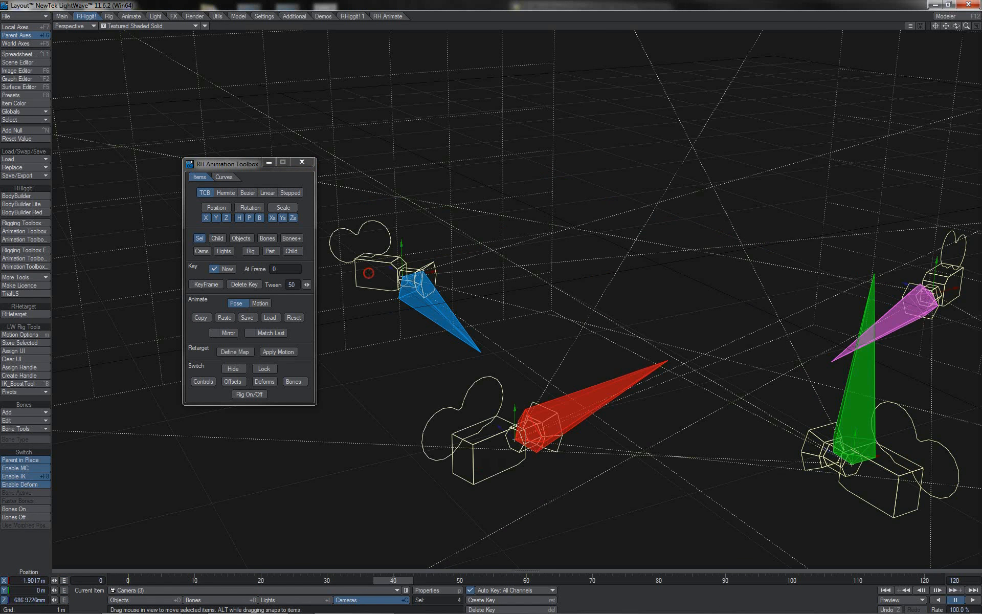
click(208, 318)
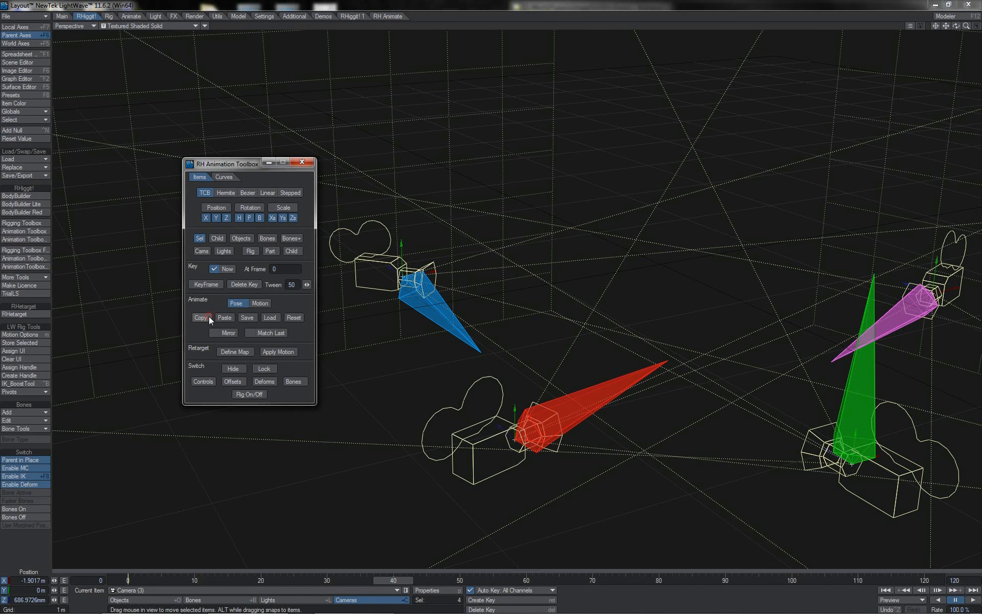
Step: Select the blue, red, green and magenta bones in that order and paste the reordered camera pose at frame 50
click(451, 327)
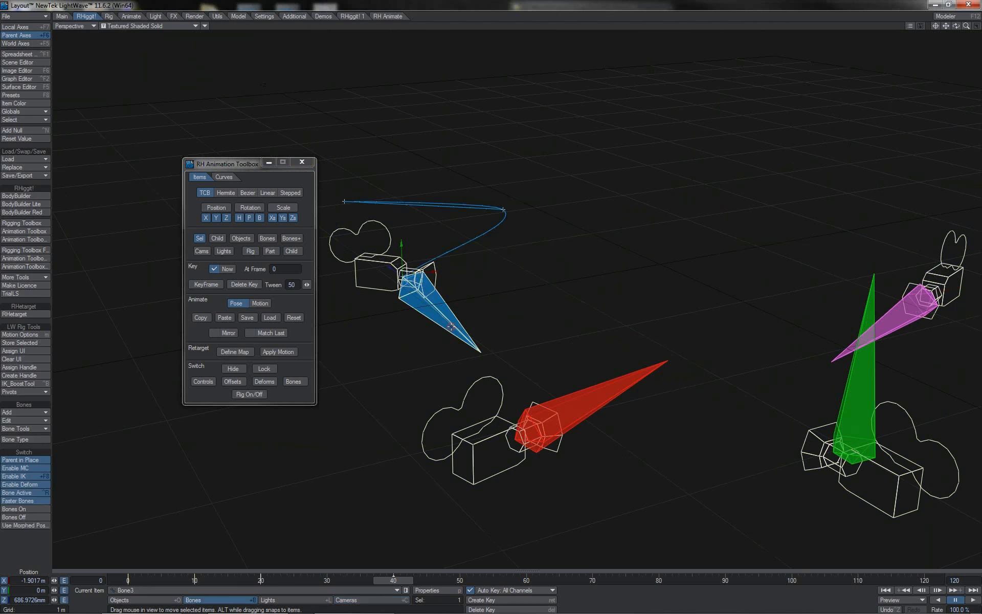
shift+click(596, 385)
shift+click(851, 397)
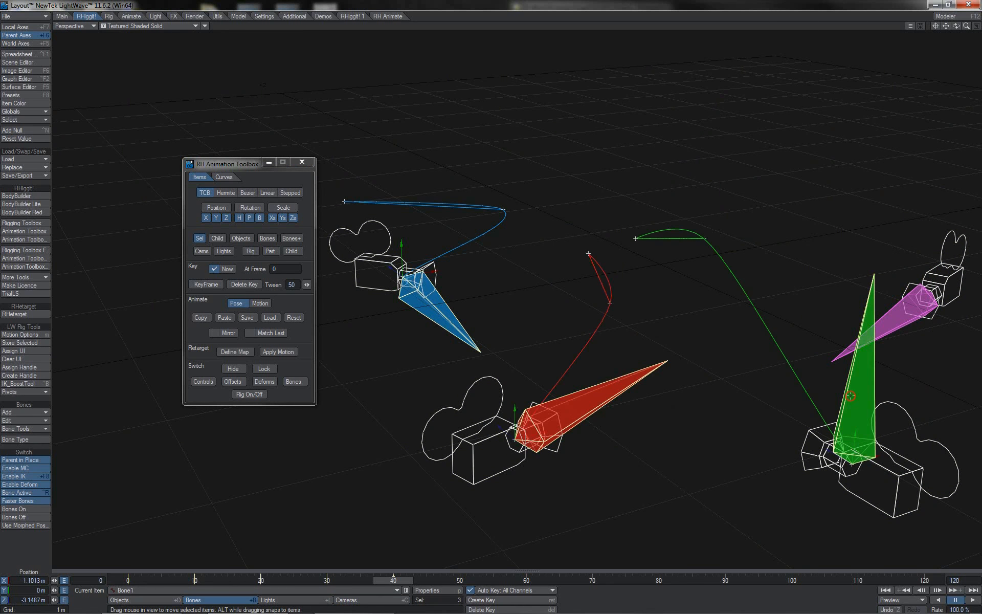
shift+click(899, 333)
click(460, 581)
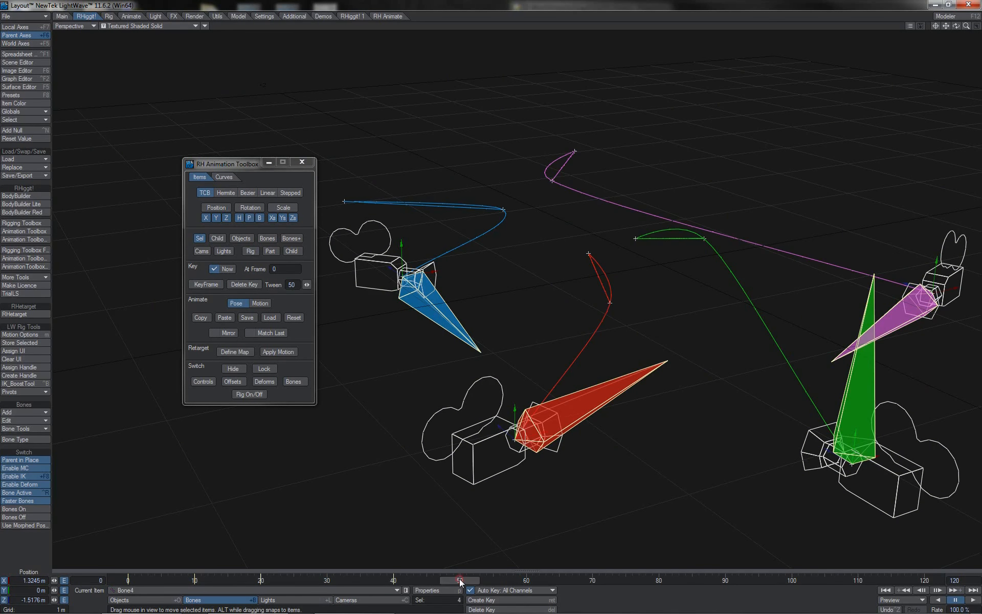
click(230, 320)
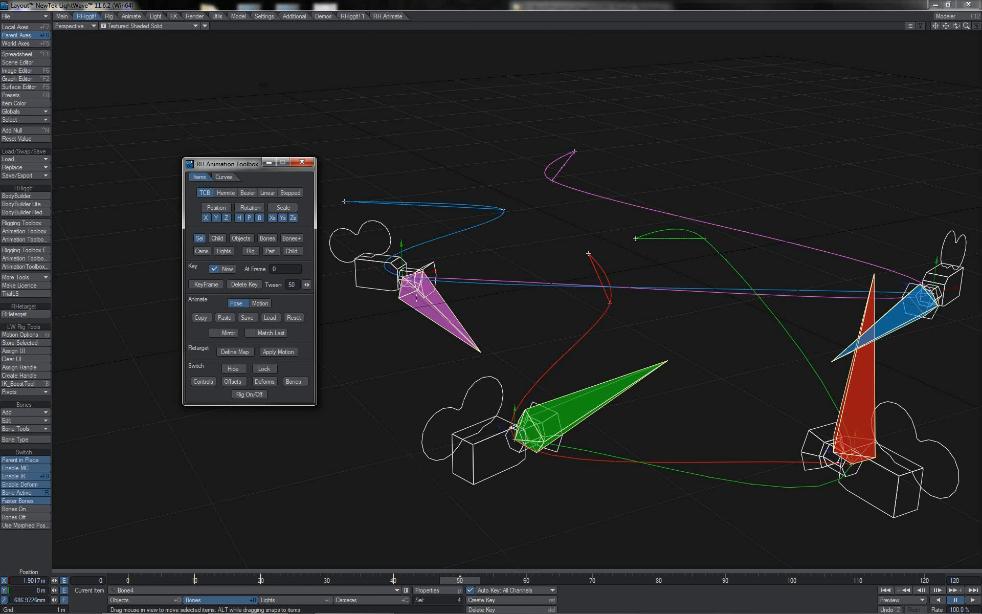
Step: Select the magenta bone, switch the selection to the camera at its base, and copy that camera's pose
click(431, 300)
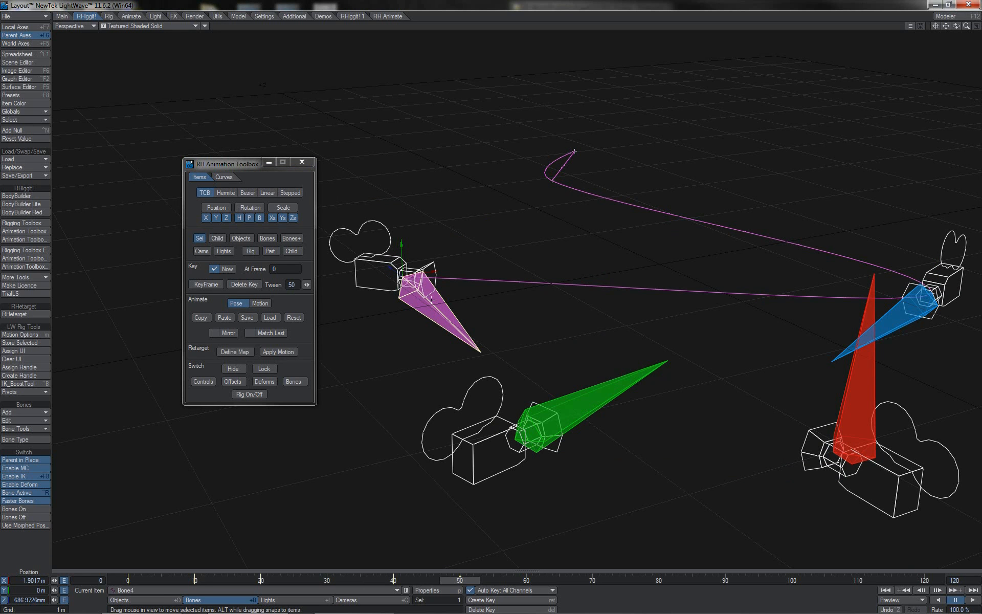
click(358, 269)
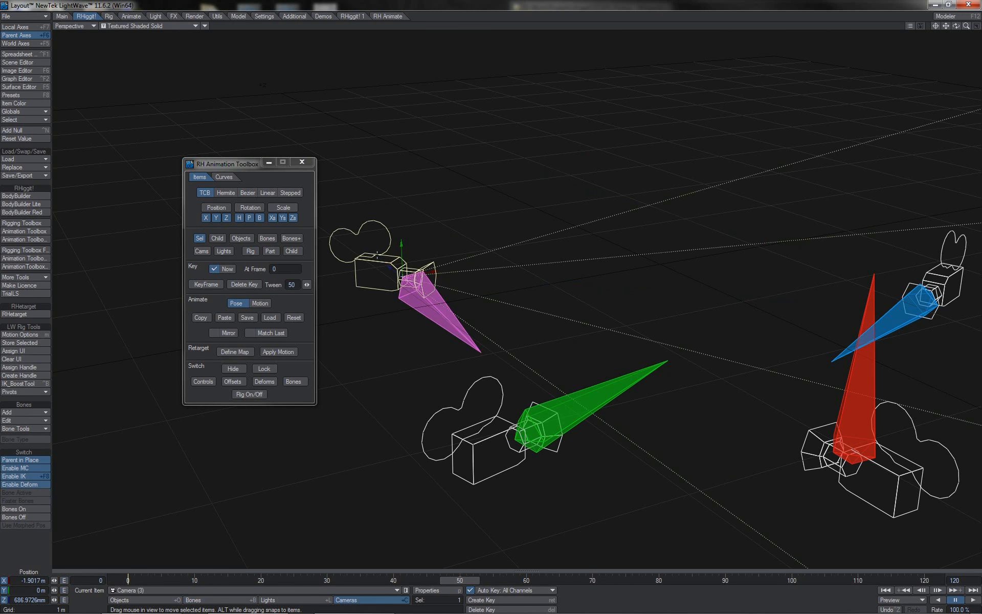
click(199, 318)
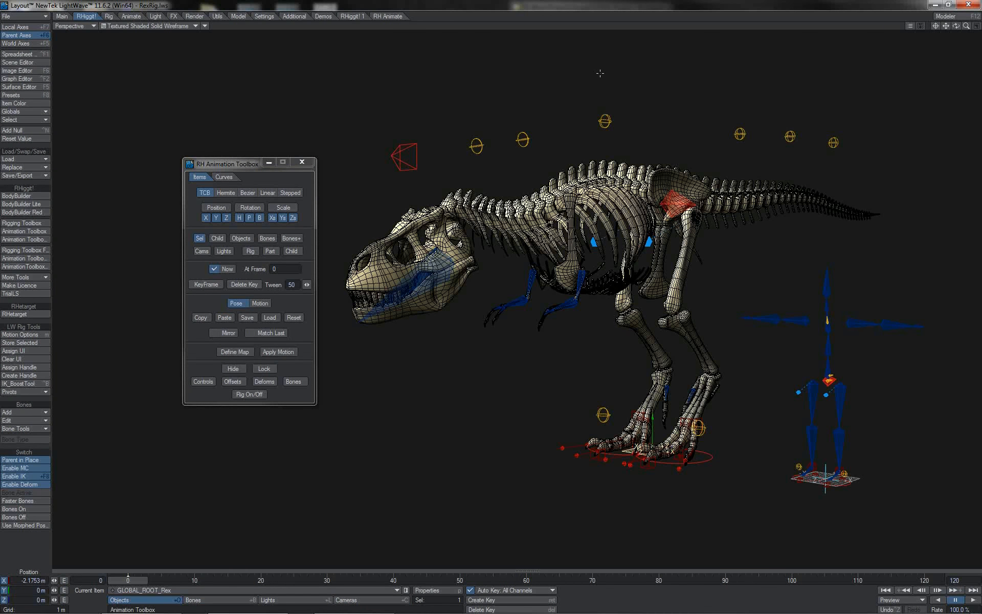
Step: In the RexRig scene, turn off the Sel item mode and select the human rig's left hip bone, then the Rex's left leg IK goal
click(199, 239)
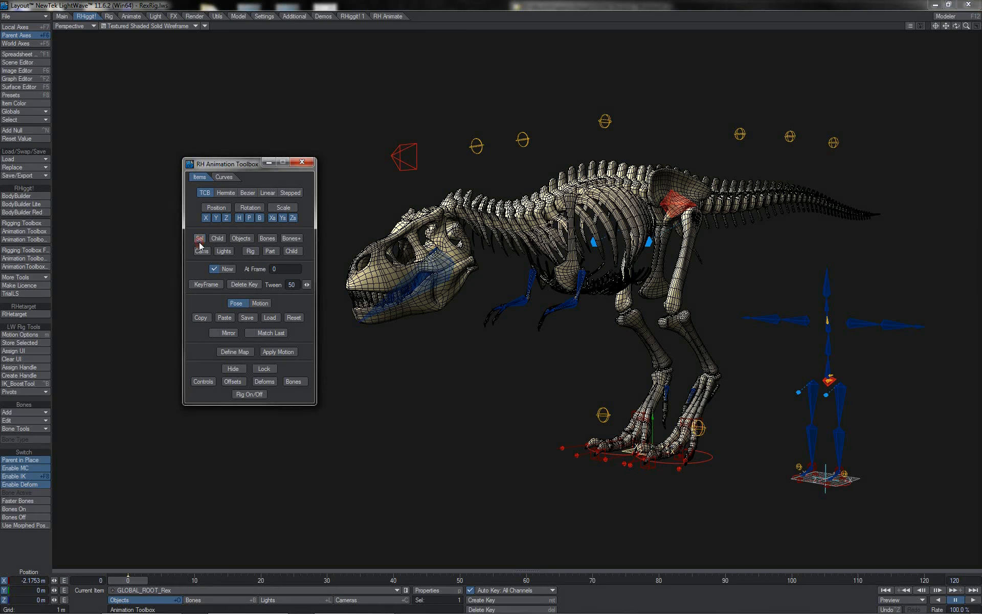
click(250, 250)
click(270, 251)
click(289, 251)
click(269, 251)
click(252, 251)
click(840, 398)
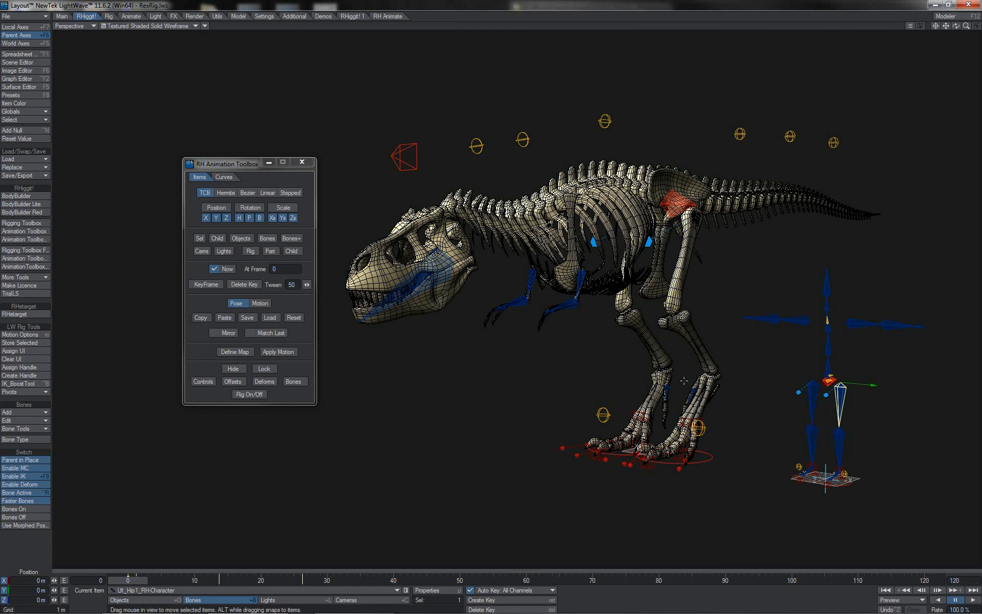
click(705, 451)
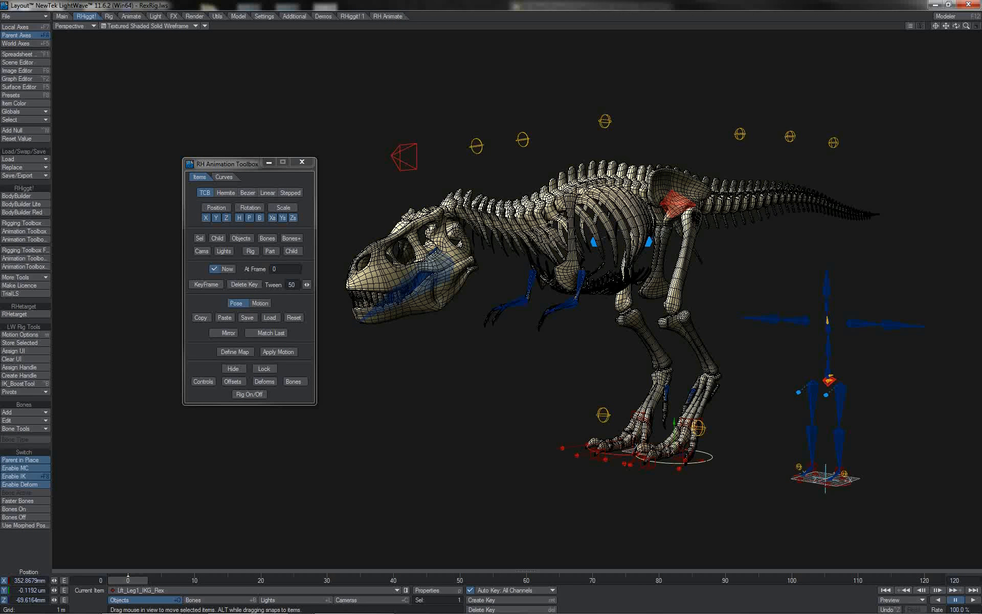
Step: Try to copy the human rig's left shoulder pose in Part mode and paste it onto the Rex's left leg IK goal
click(250, 251)
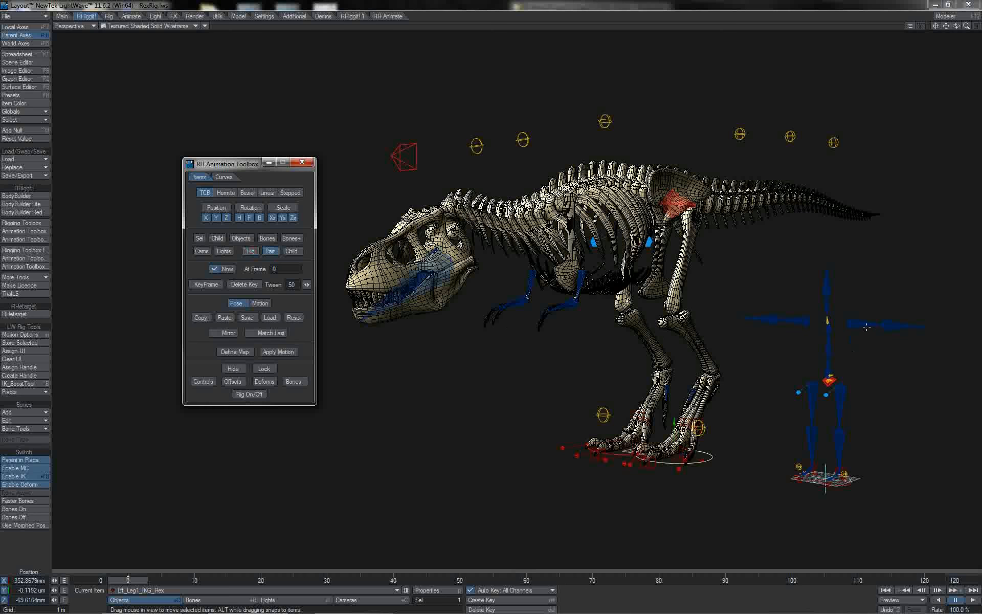
click(850, 324)
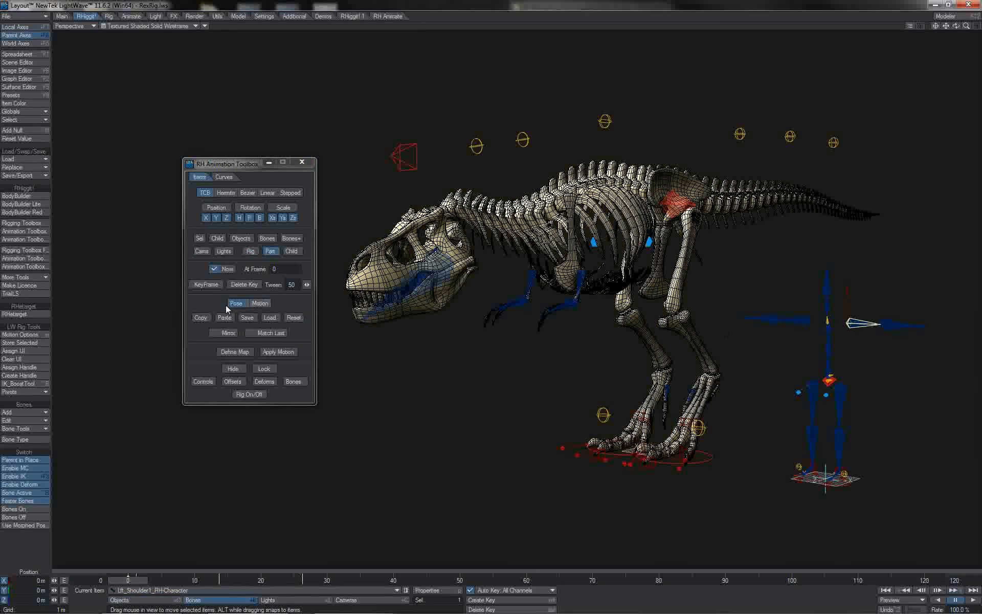
click(205, 318)
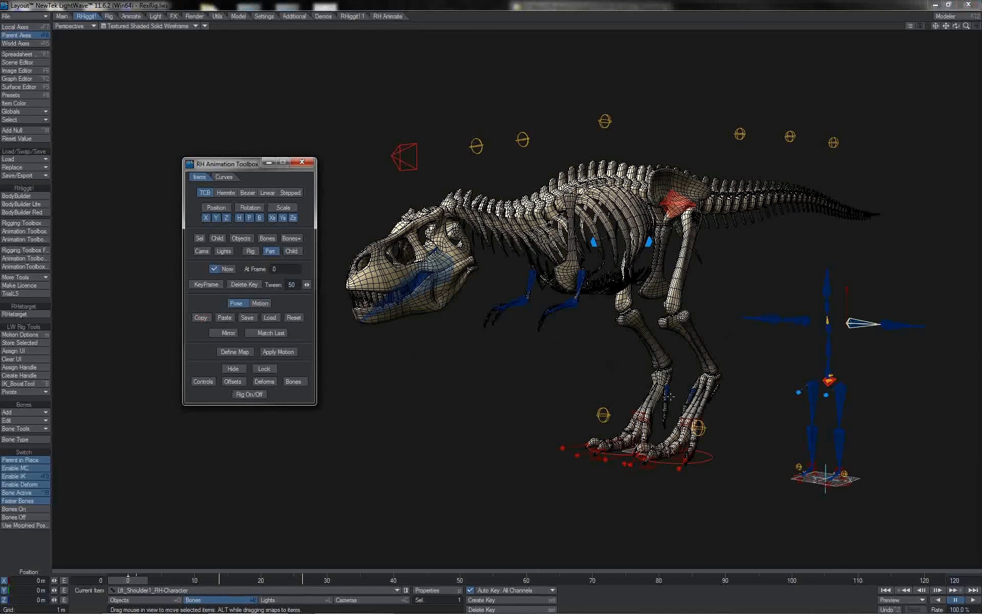
click(713, 457)
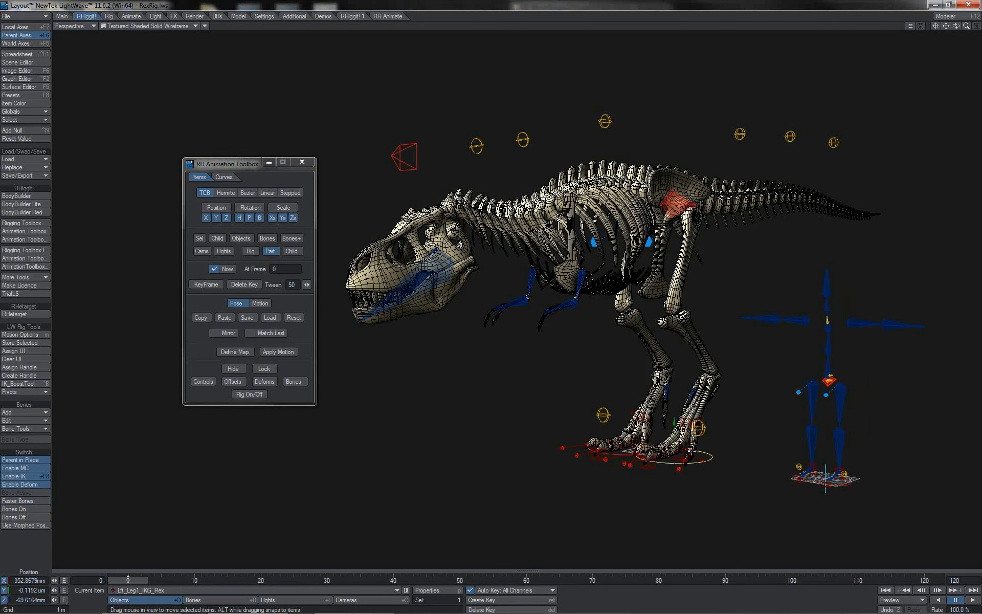
click(229, 318)
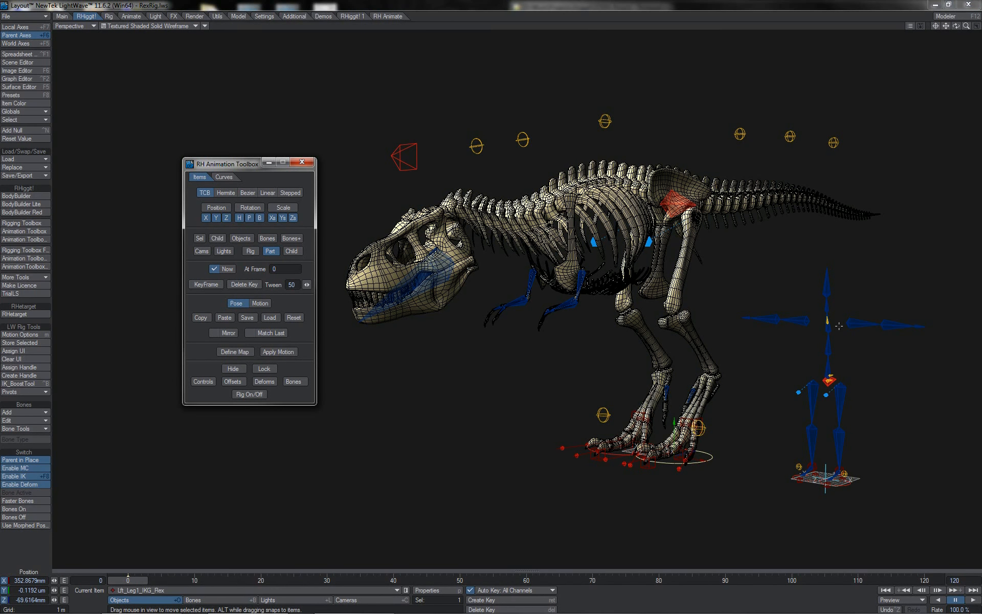
click(861, 325)
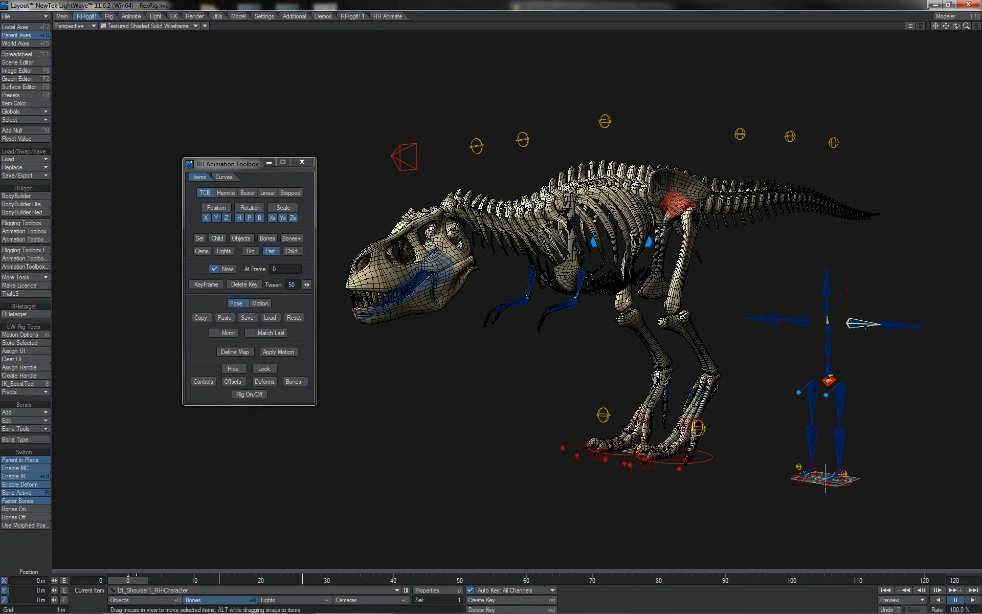
click(711, 458)
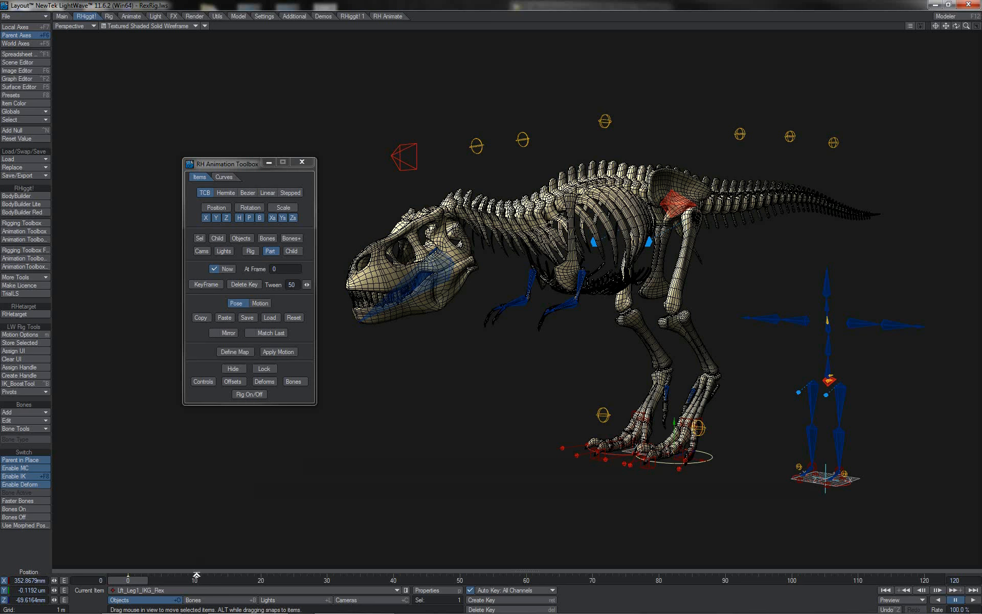
Step: At frame 1, copy the human rig's pose from its main root in Rig mode and paste it onto the Rex rig's main root
click(195, 581)
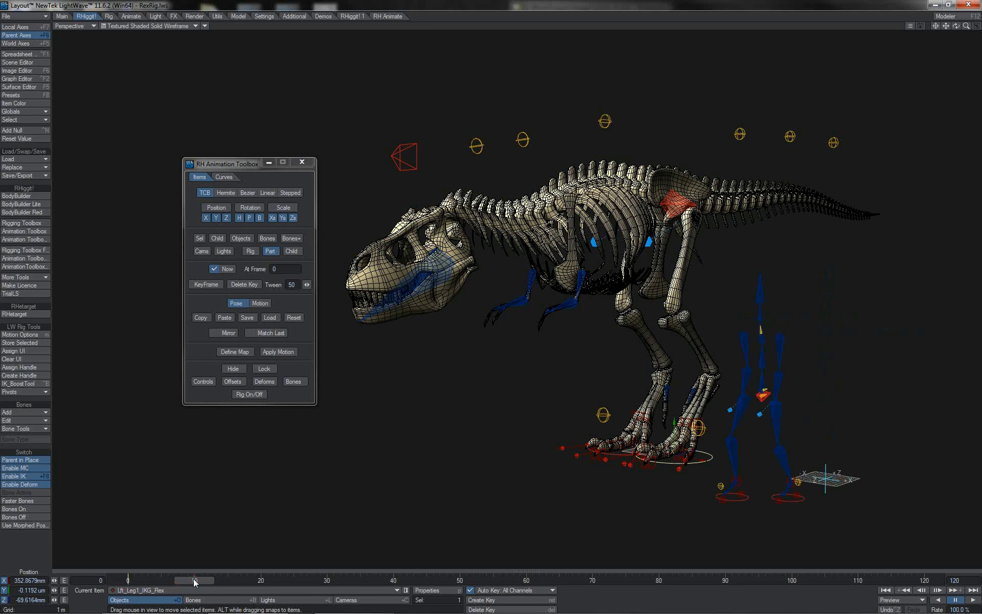
drag(194, 582, 134, 581)
click(819, 383)
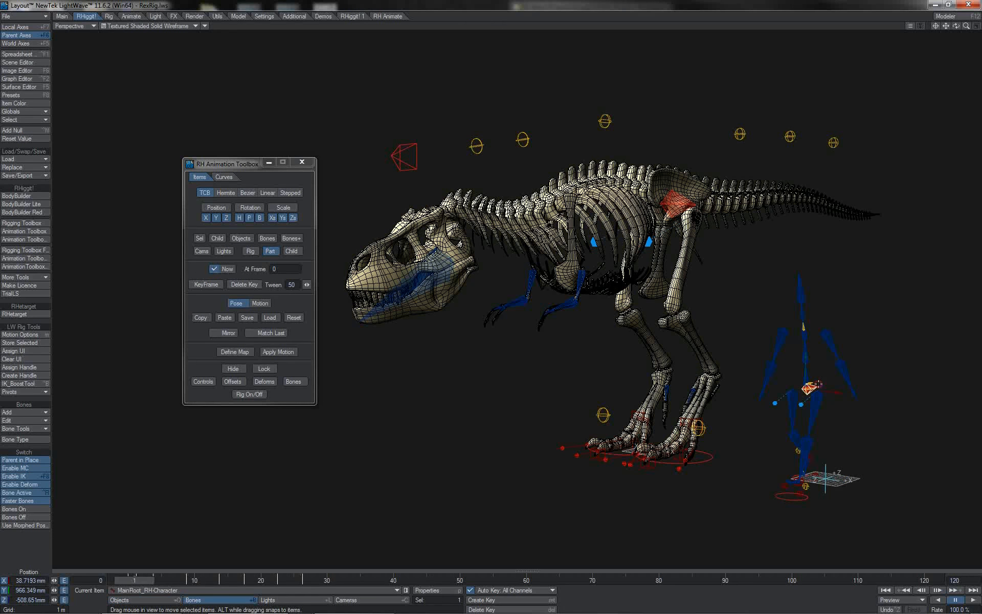
click(254, 252)
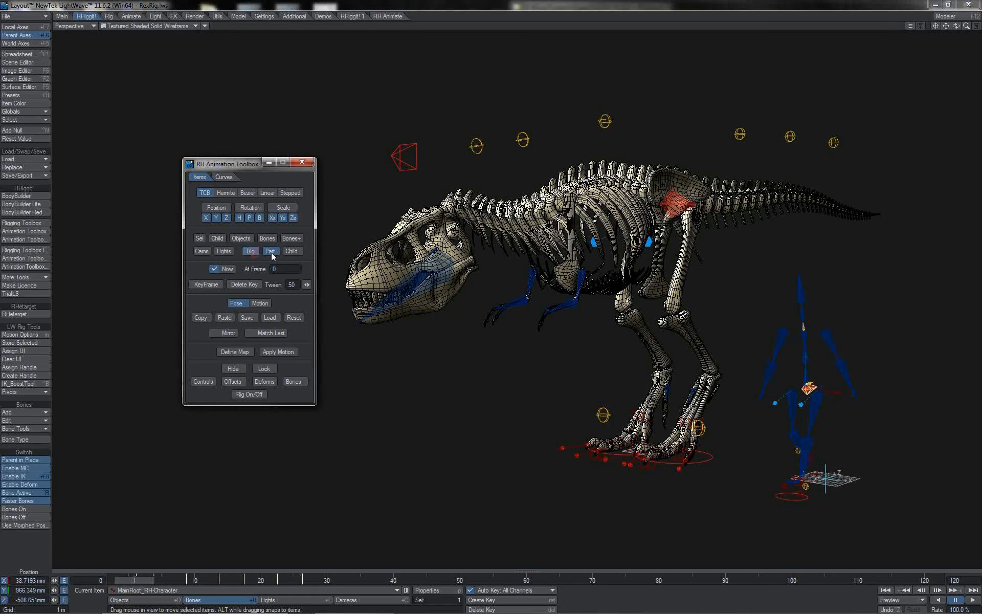
click(204, 318)
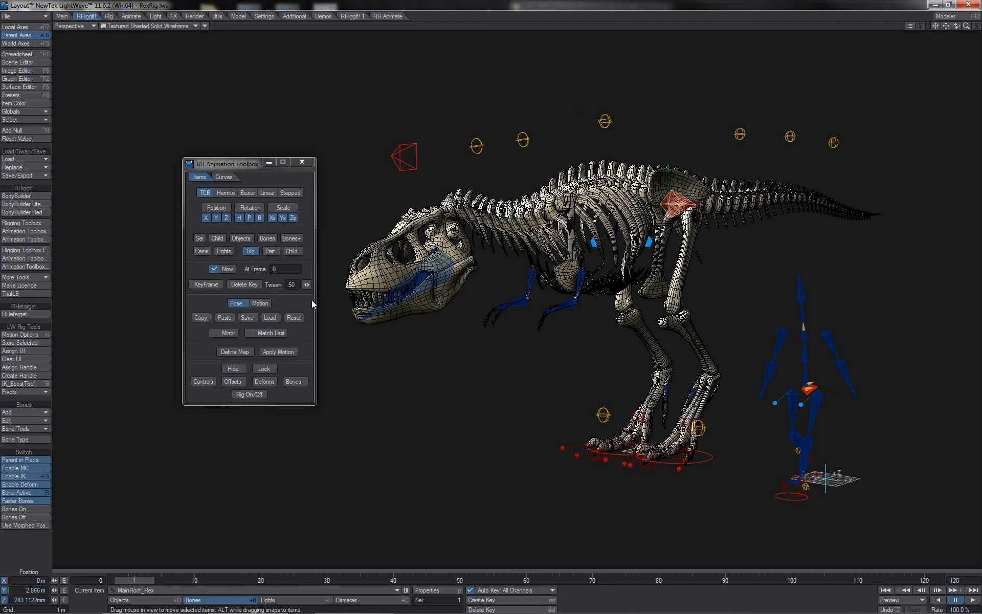
click(230, 318)
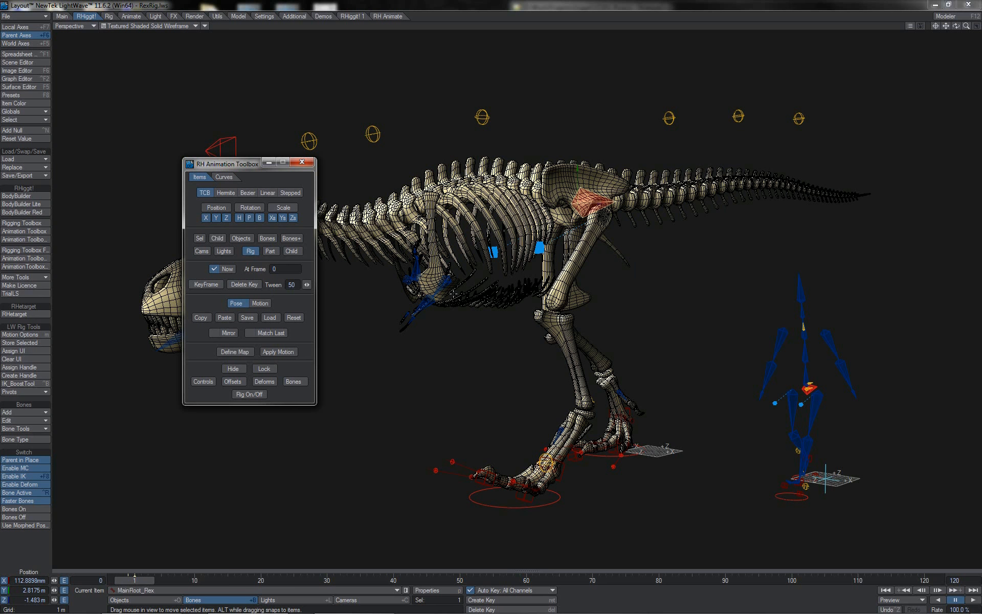
Step: Select the Rex's left shoulder bone and show the rig's offset controls
click(440, 287)
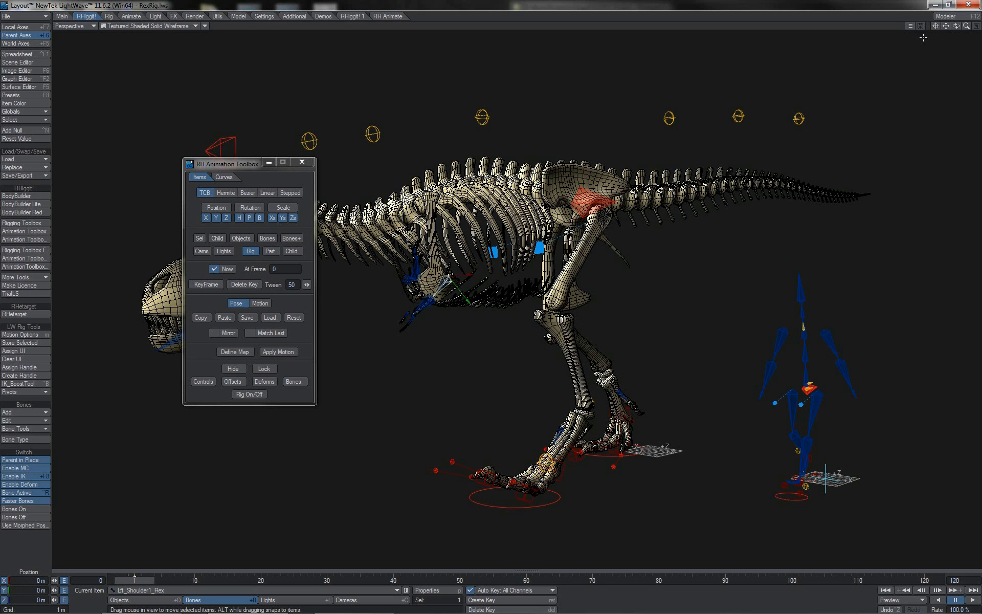
drag(955, 26, 906, 29)
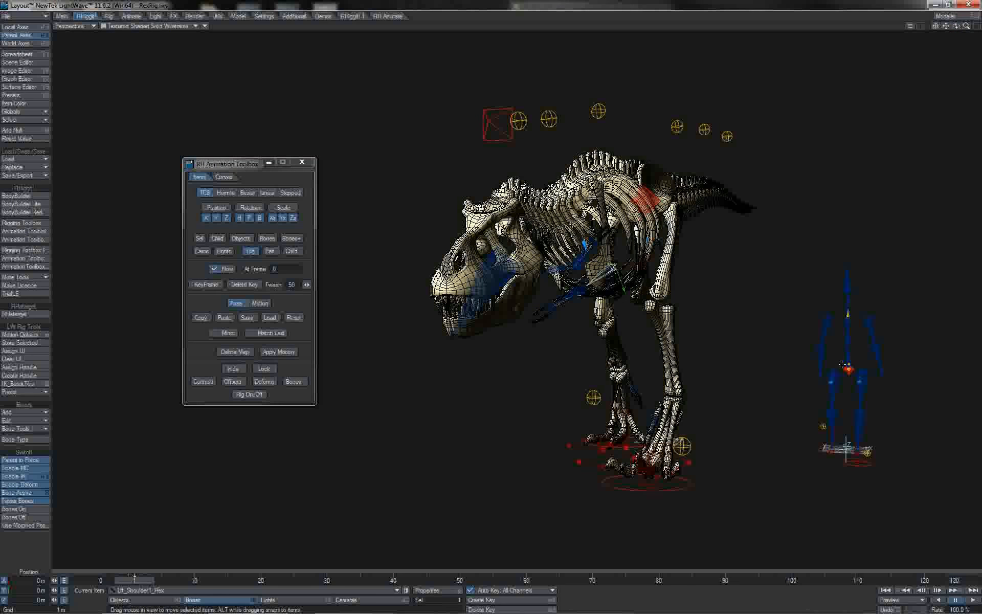
click(240, 380)
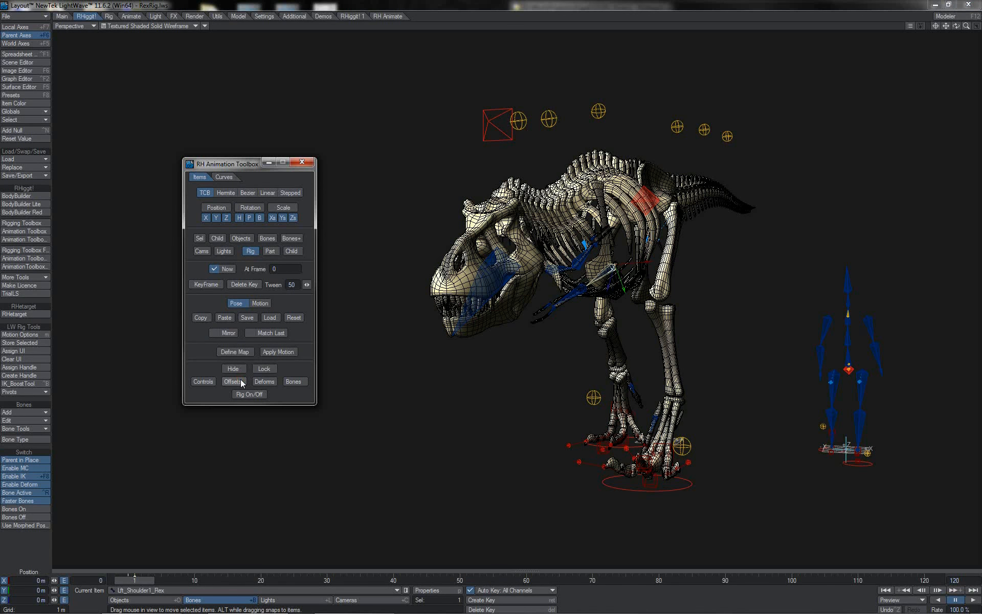
click(240, 379)
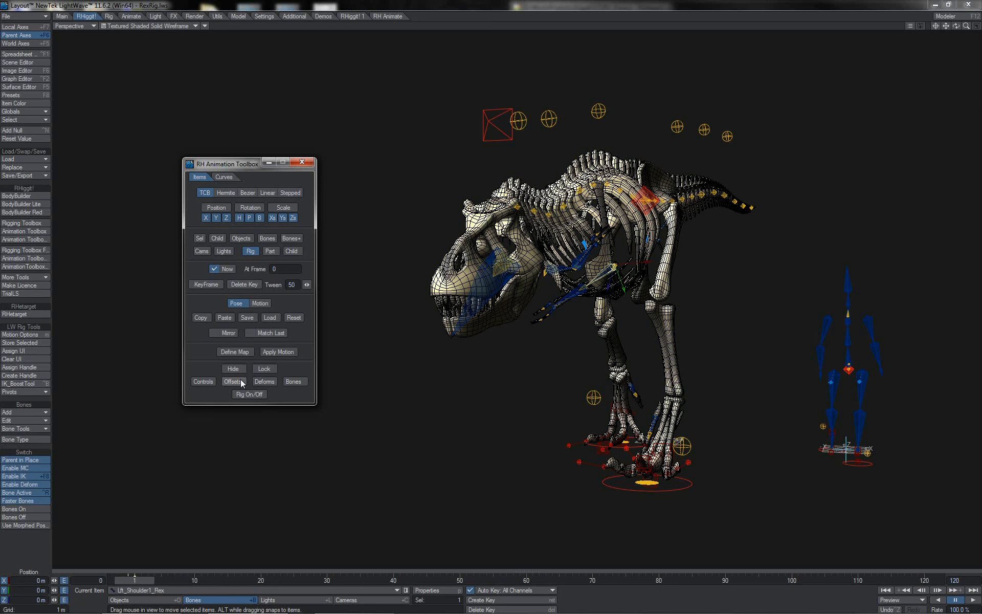
Step: Select the left shoulder's parent offset bone and rotate it to a heading of about 74° and a pitch of about 47°
key(Up)
key(y)
drag(682, 271, 562, 279)
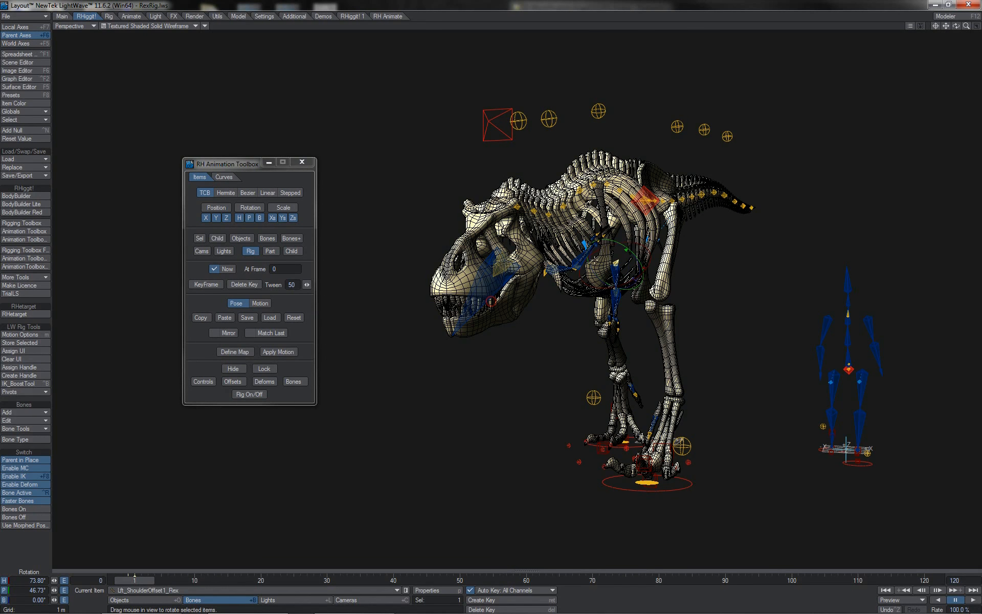
Step: Select the Rex's right shoulder parent offset bone and rotate it to a heading of about -82° and a pitch of about -3°
click(546, 273)
drag(545, 274, 491, 301)
click(955, 25)
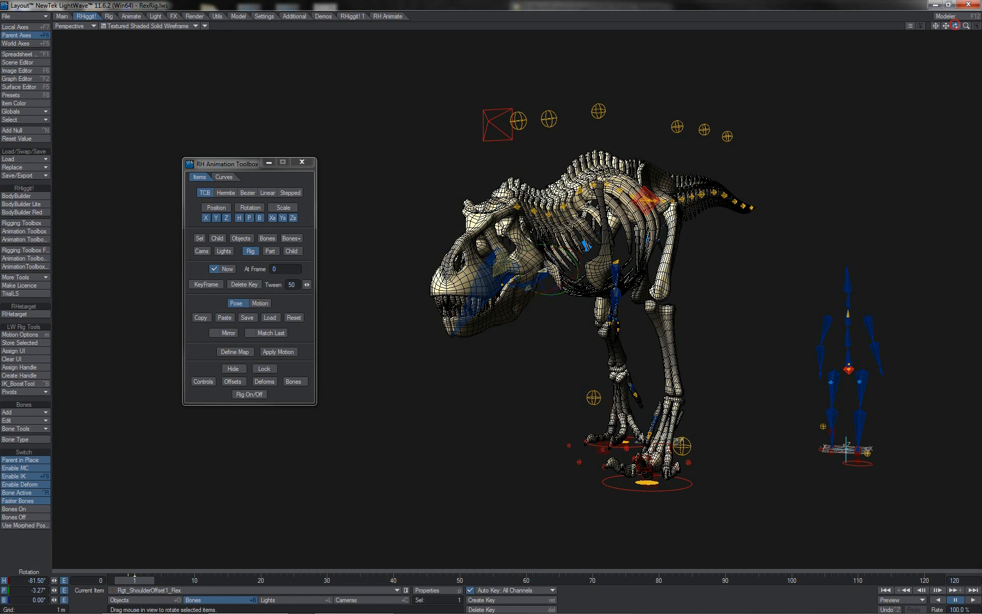
drag(955, 25, 872, 34)
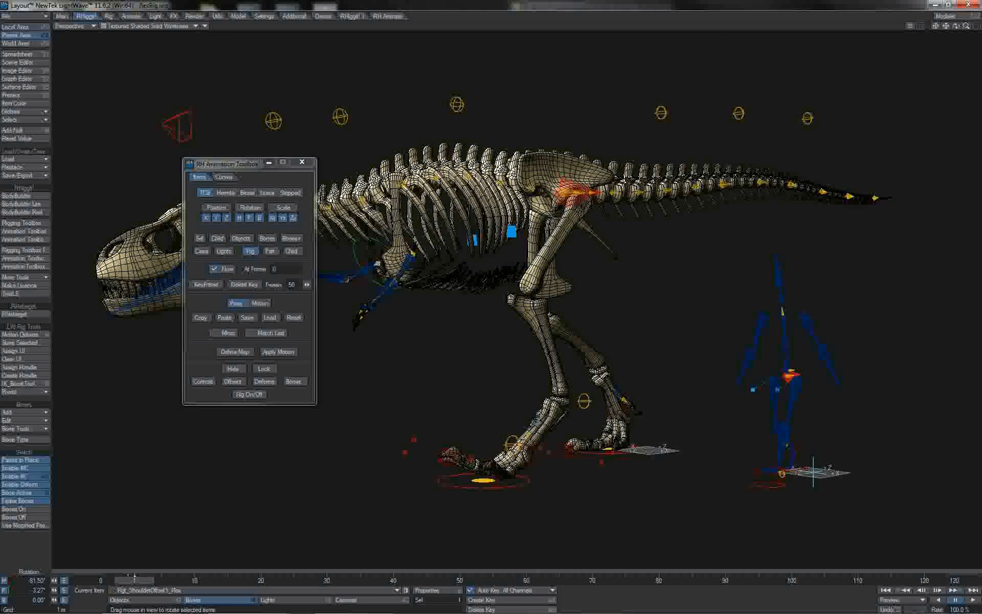
Step: At frame 2, copy the human rig's pose from its main root, then select the Rex's main root and show that rig's bones
mouse_move(134, 580)
mouse_down()
mouse_move(294, 580)
mouse_move(146, 580)
mouse_up()
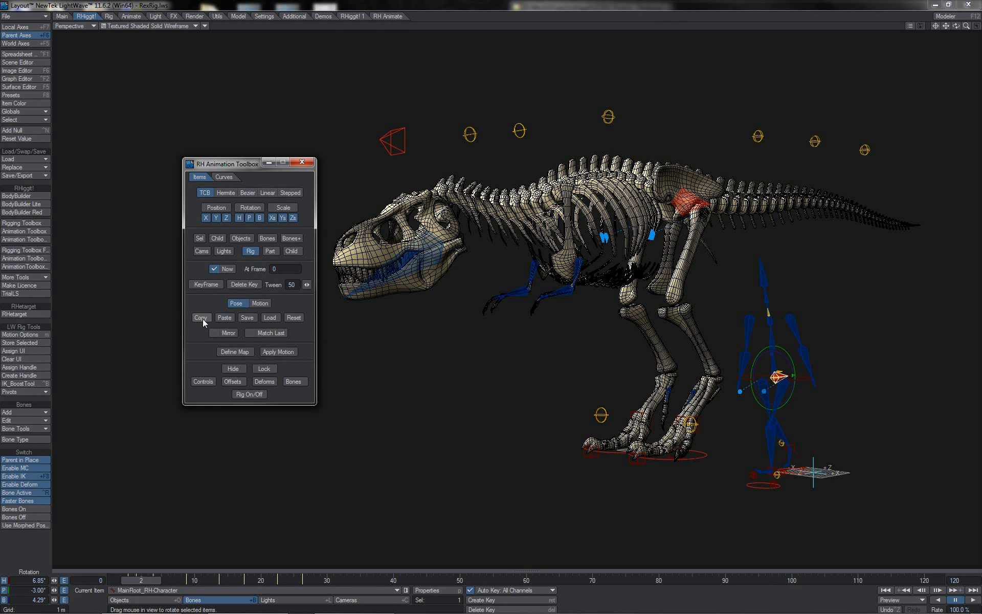
click(689, 205)
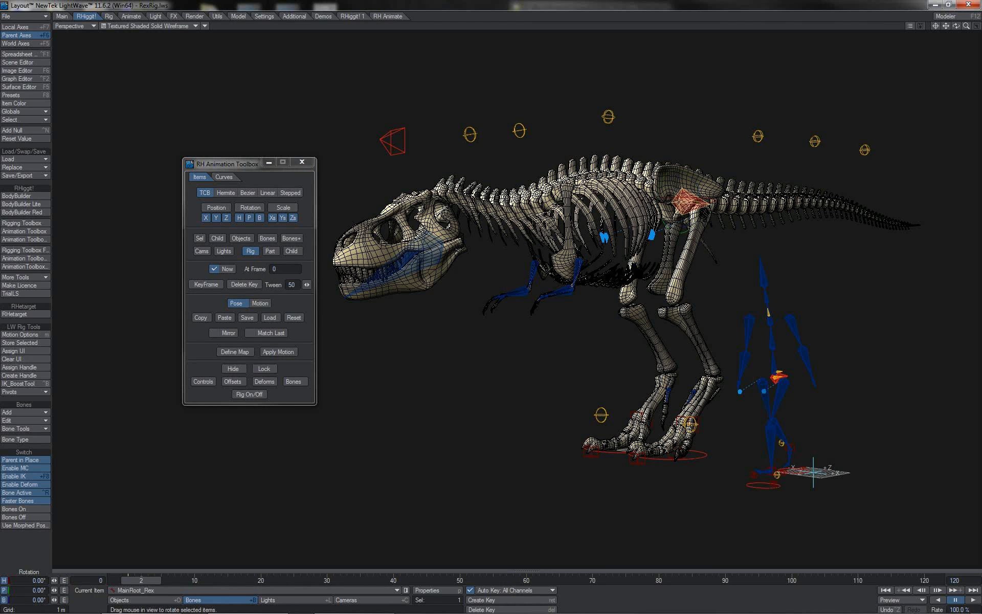
click(700, 453)
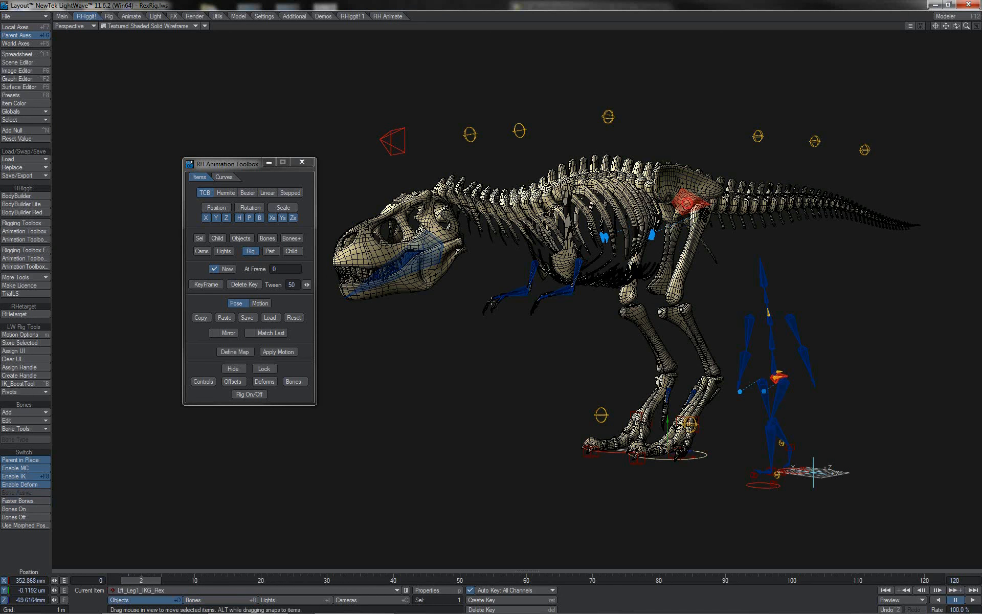
click(688, 202)
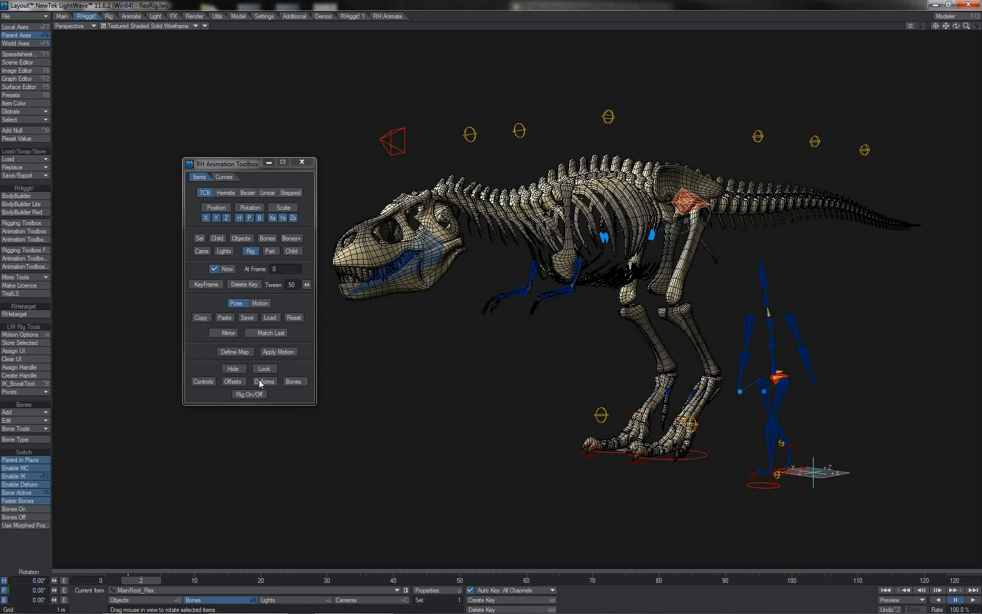
click(290, 381)
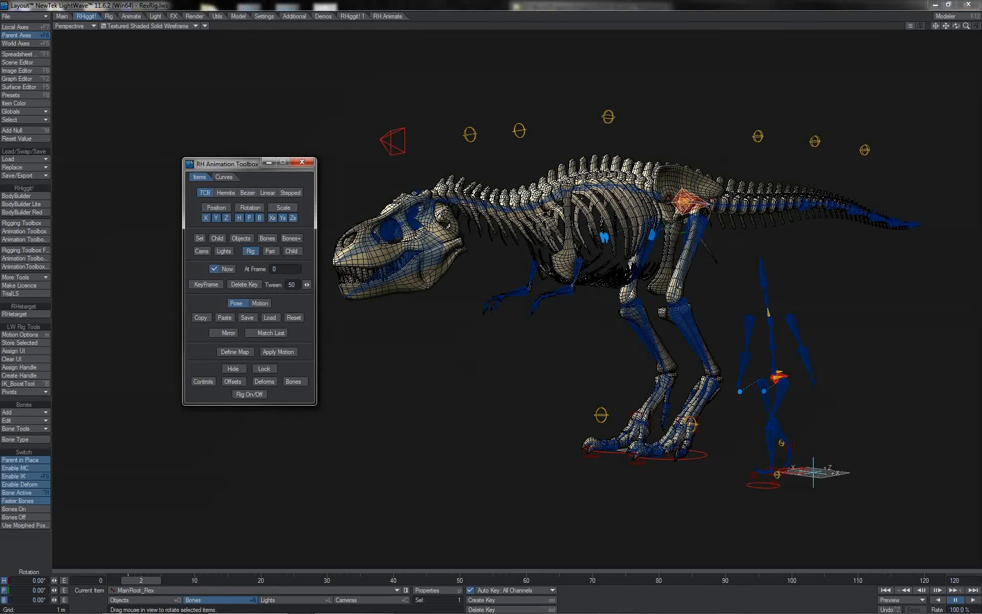
Step: Add the Rex's left thigh and right knee bones to the main root selection and paste the copied pose in Part mode
shift+click(678, 289)
shift+click(659, 336)
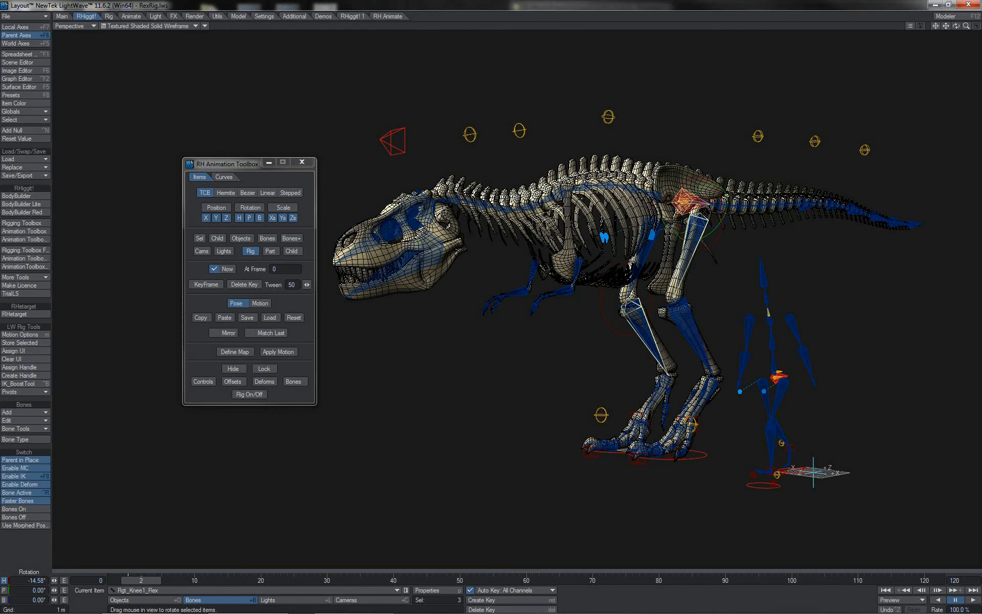
click(251, 252)
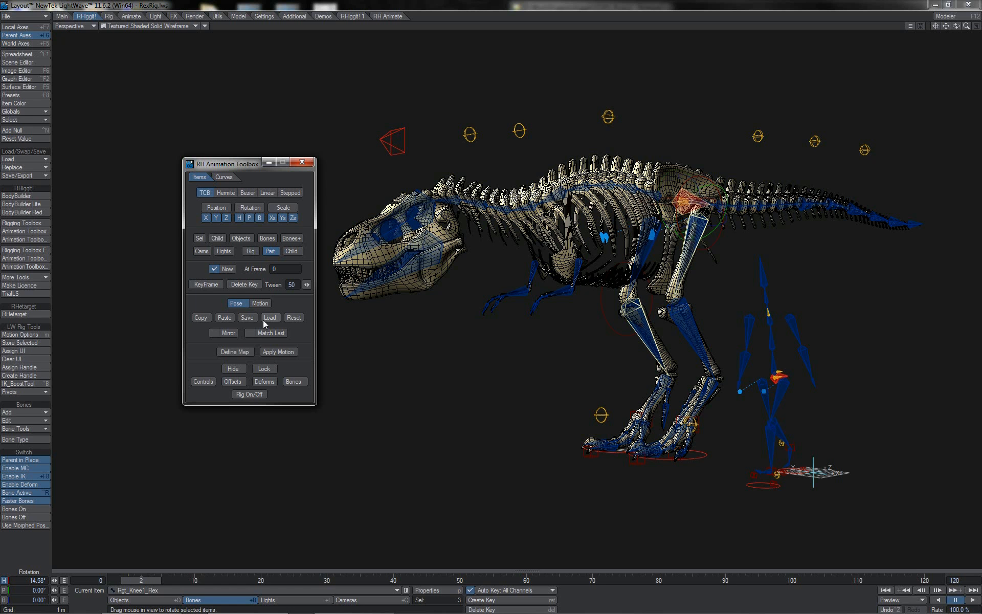
click(226, 318)
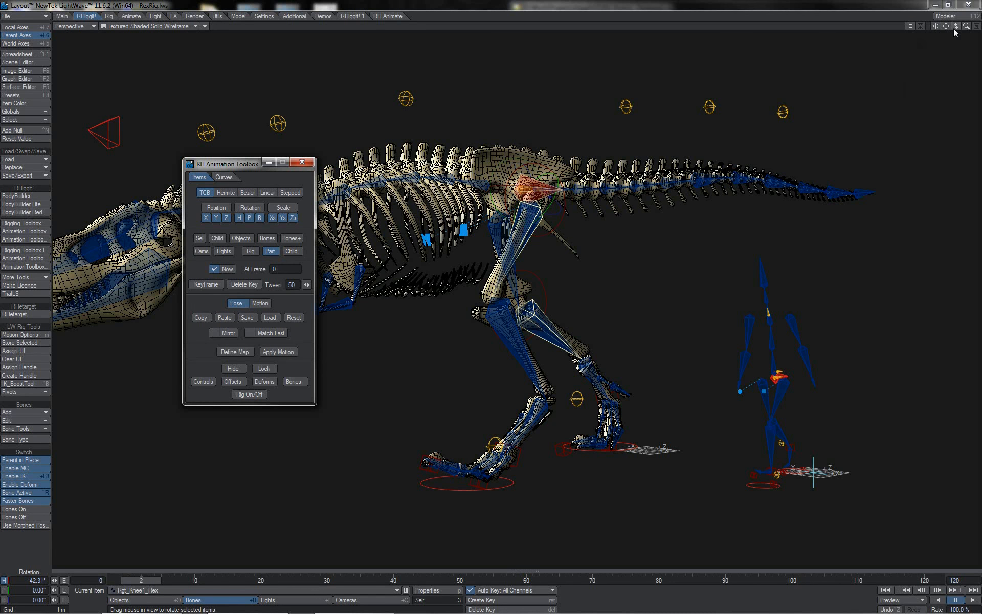
mouse_move(956, 26)
mouse_down()
mouse_move(975, 26)
mouse_move(941, 26)
mouse_move(959, 29)
mouse_up()
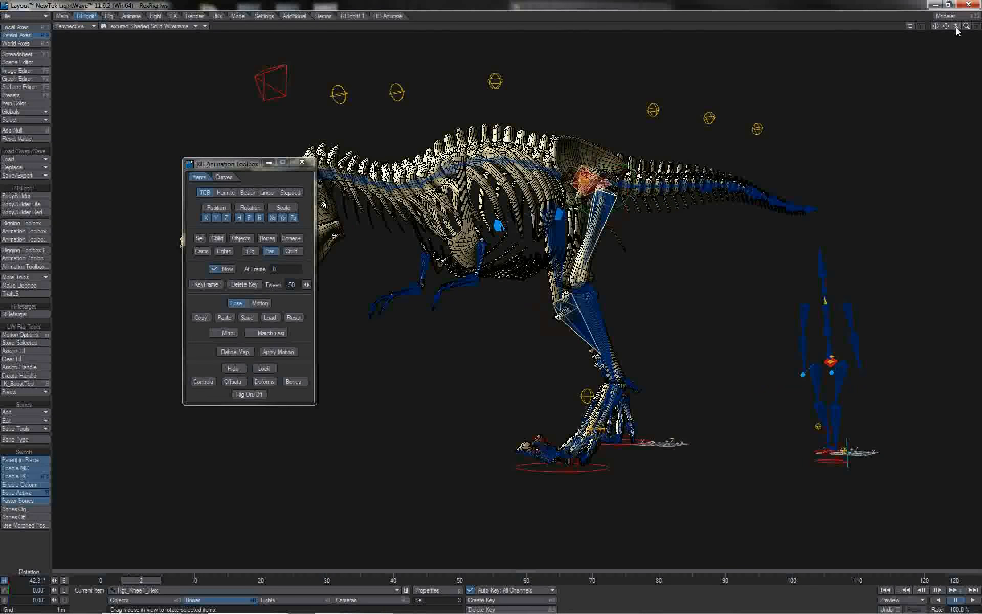
Step: Select the base bone of the Rex's first right finger, Rgt_Finger1-1, and bend it to a heading of about 64°
mouse_move(956, 28)
mouse_down()
mouse_move(942, 27)
mouse_move(965, 29)
mouse_move(946, 29)
mouse_up()
click(492, 302)
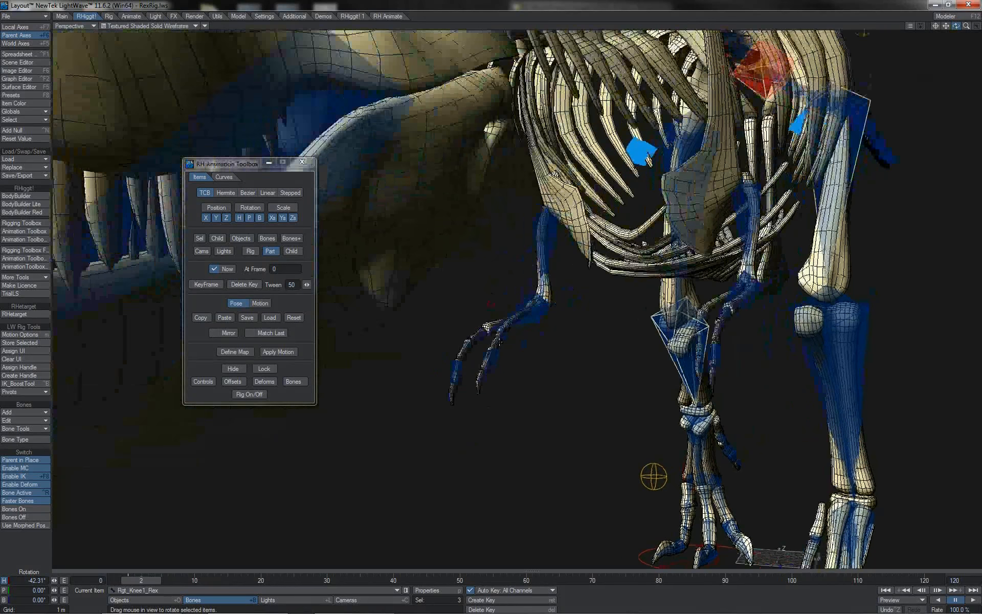
click(499, 342)
mouse_move(510, 295)
mouse_down()
mouse_move(491, 302)
mouse_move(495, 325)
mouse_move(501, 291)
mouse_up()
key(Down)
key(Up)
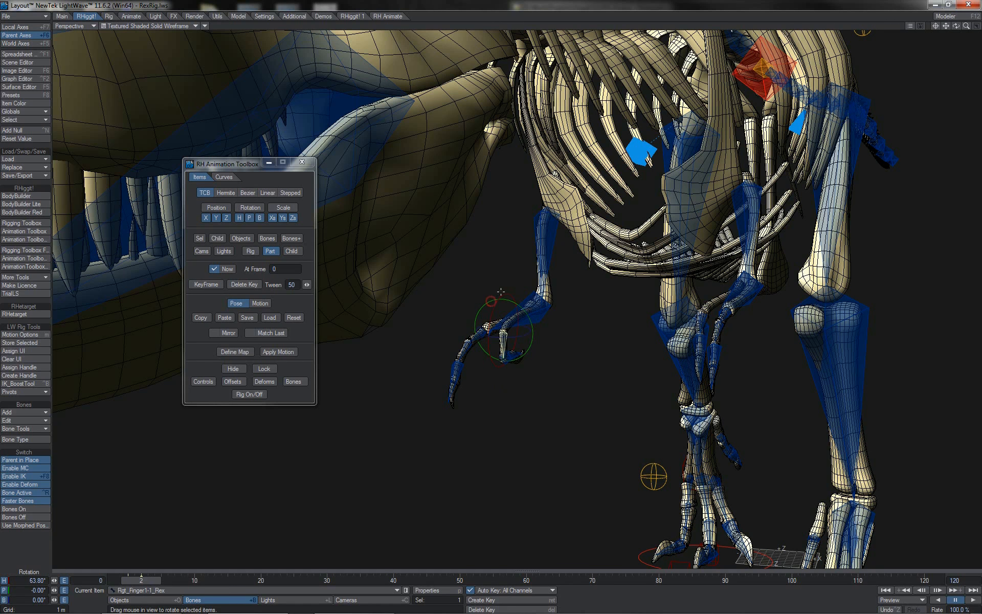
Step: Try to copy the Rgt_Finger1-1 pose in Part mode and paste it onto Rgt_Finger2-1
click(205, 319)
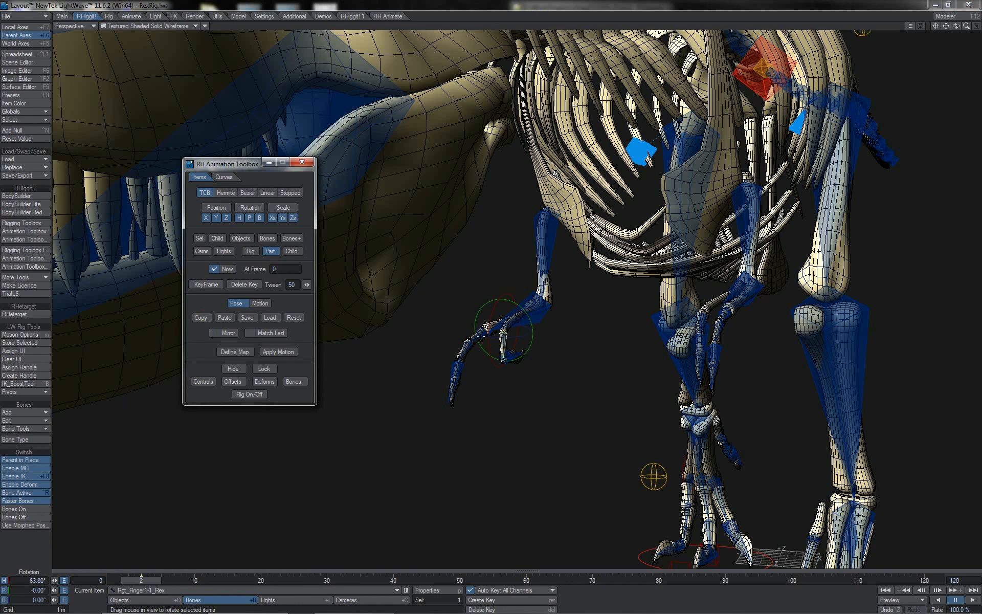
click(481, 334)
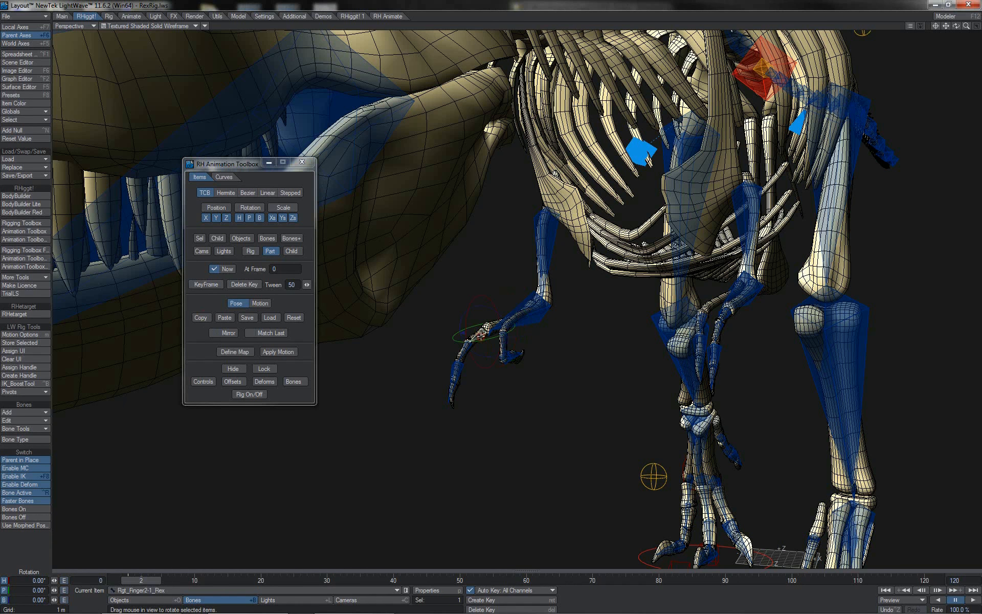
click(223, 317)
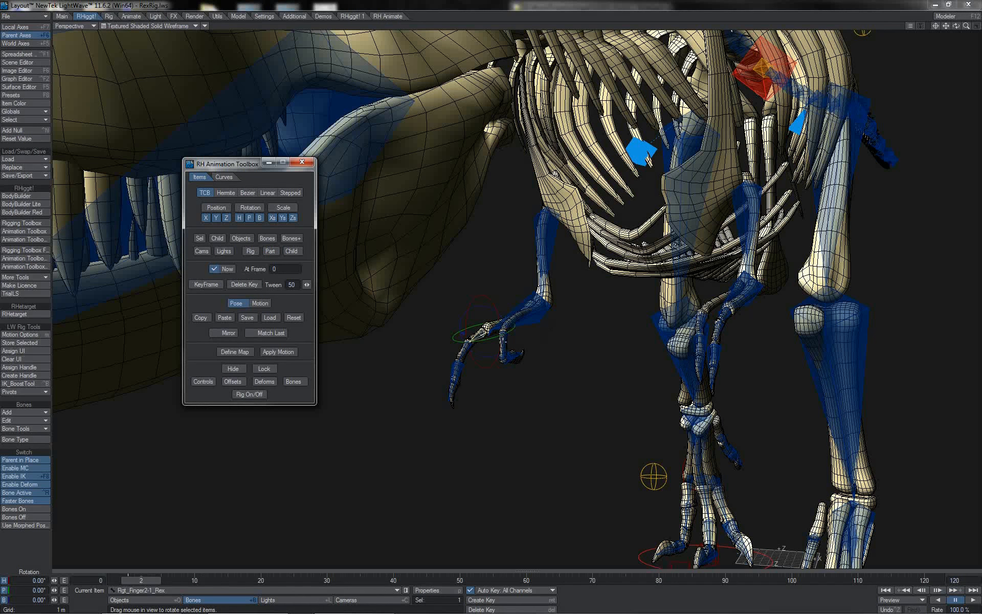
Step: Copy the pose of Rgt_Finger1-1 in Sel mode and paste it onto Rgt_Finger2-1
click(504, 341)
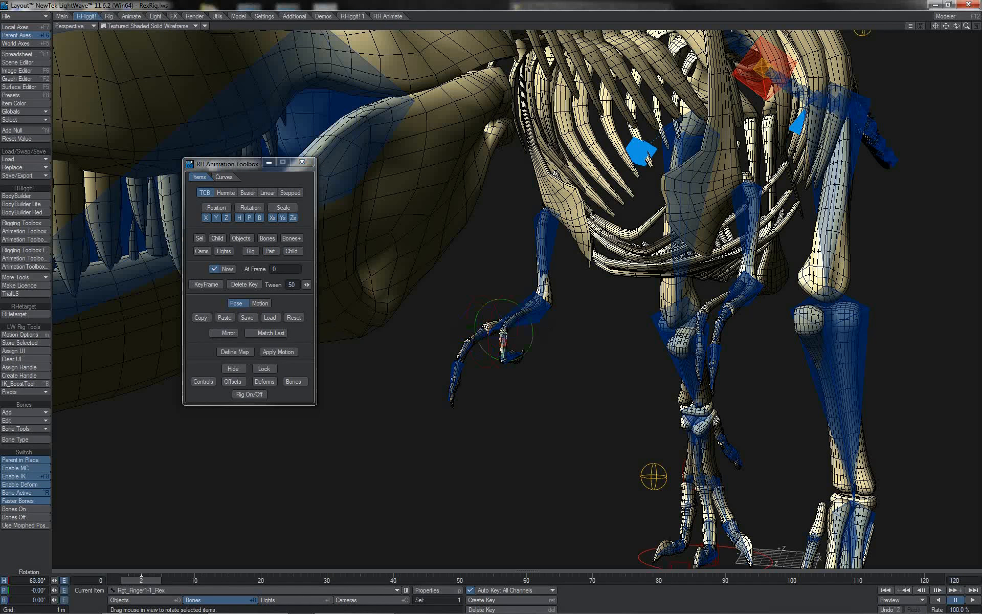
click(199, 239)
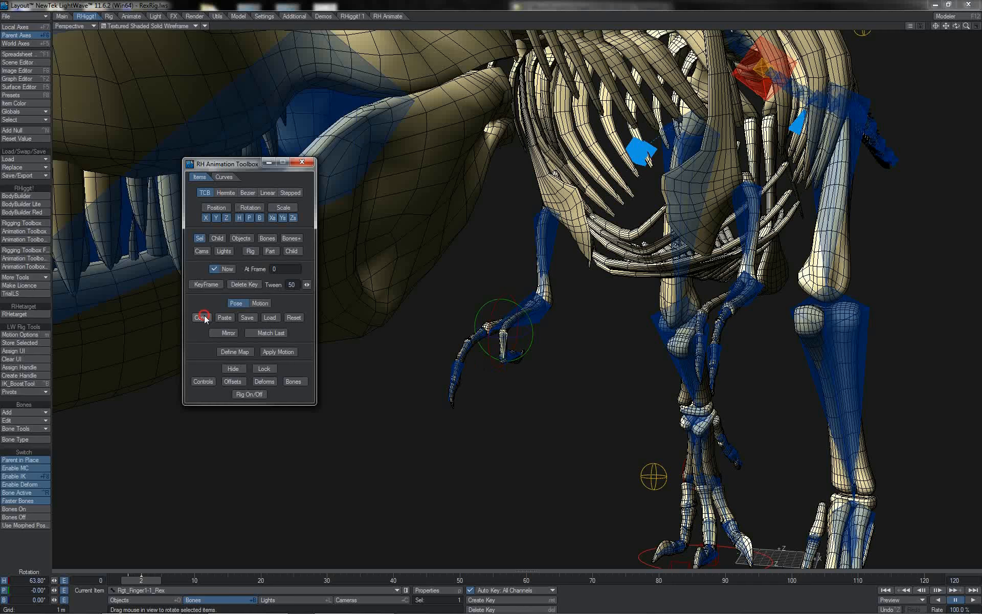
click(481, 331)
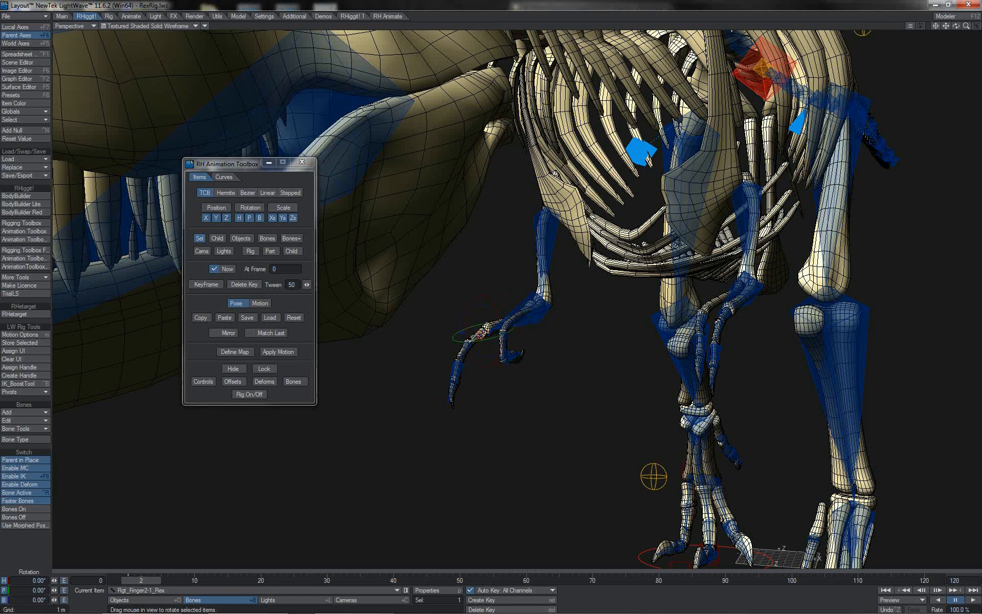
click(226, 317)
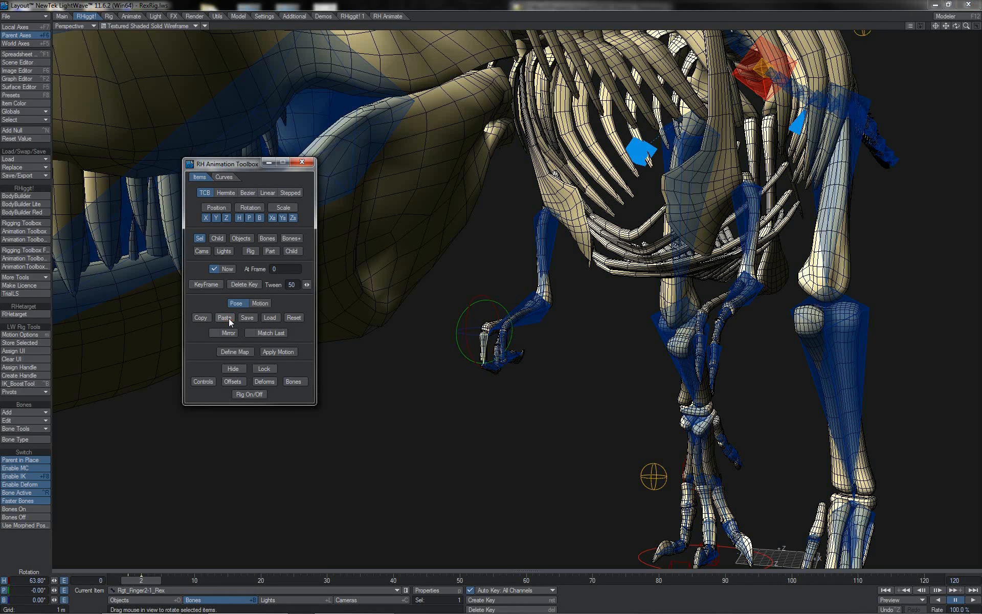